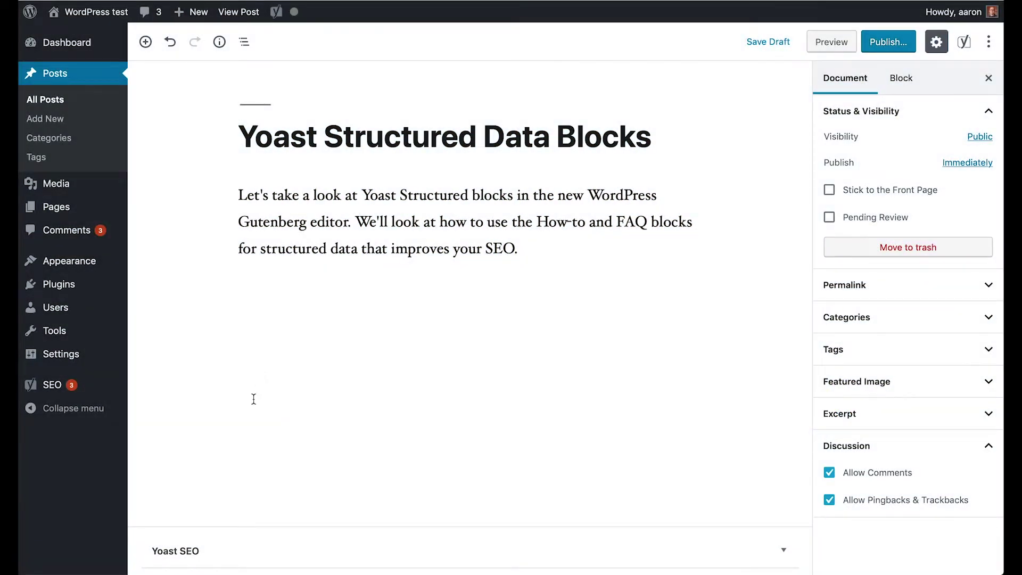
Insert a Yoast How-to block from Yoast Structured Data Blocks below the introductory paragraph
{"action": "mouse_move", "coordinate": [95, 392]}
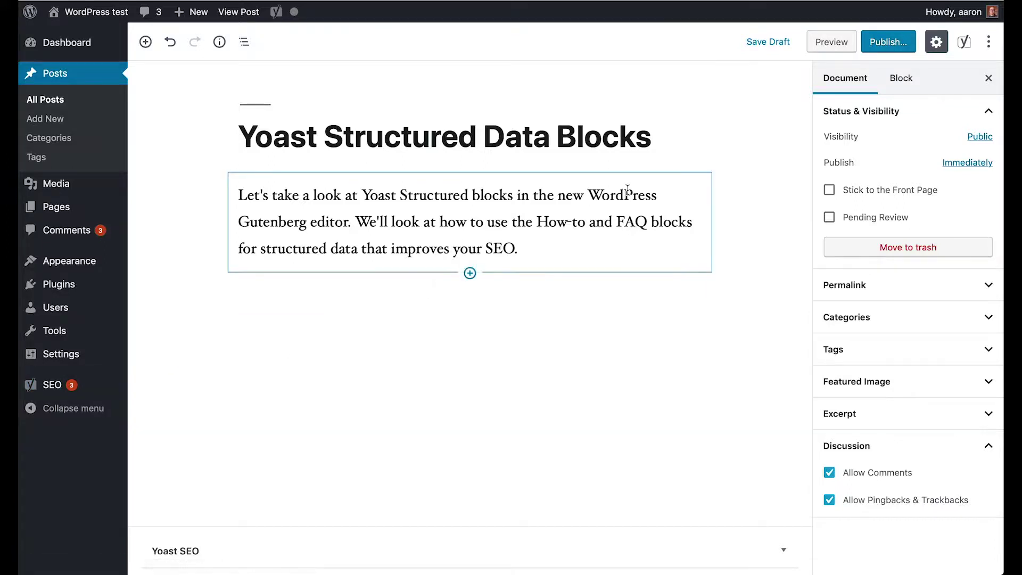
{"action": "left_click", "coordinate": [530, 260]}
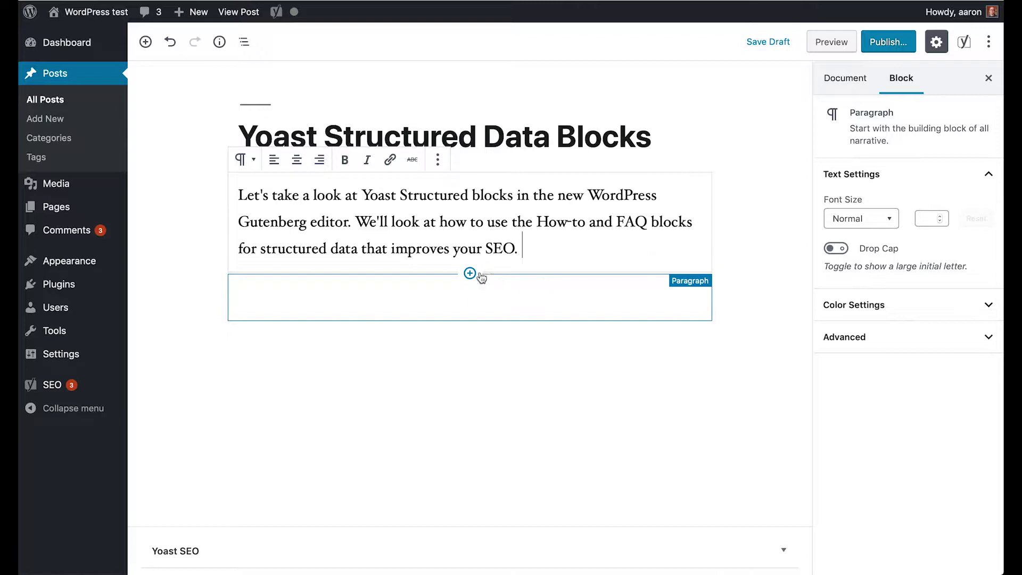
{"action": "left_click", "coordinate": [470, 274]}
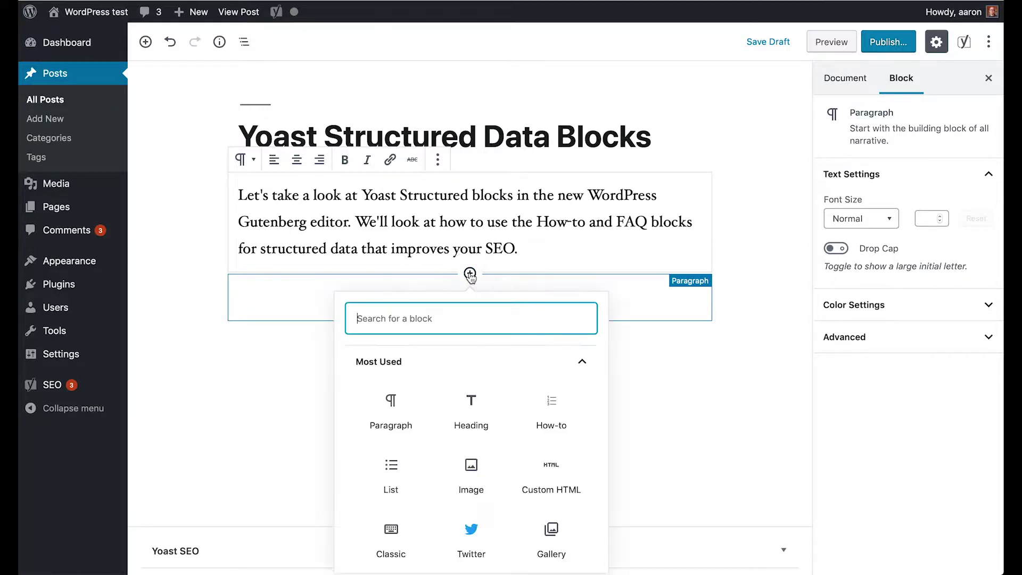
{"action": "left_click", "coordinate": [591, 364]}
{"action": "scroll", "coordinate": [518, 410], "scroll_direction": "down", "scroll_amount": 3}
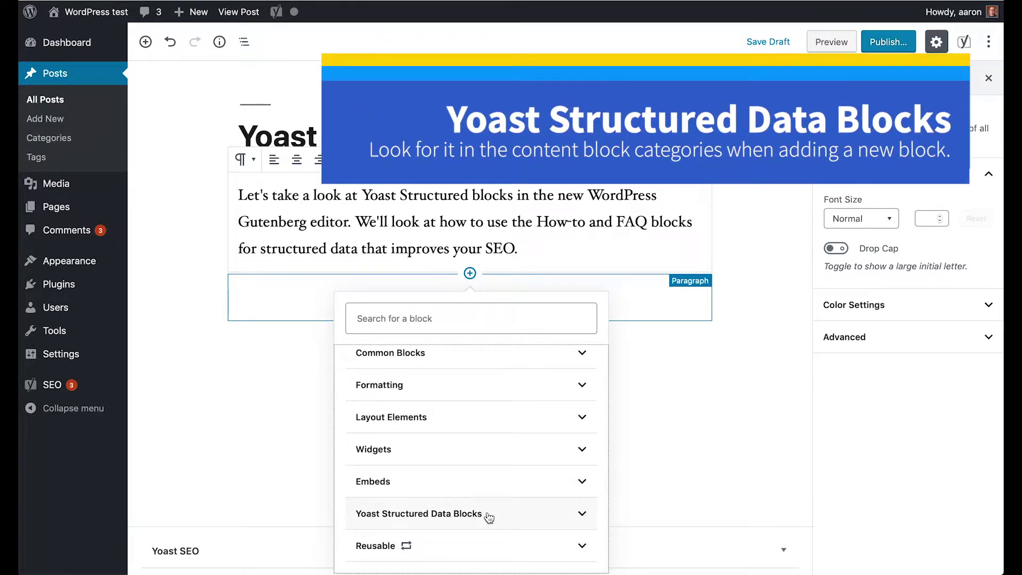
{"action": "left_click", "coordinate": [489, 515]}
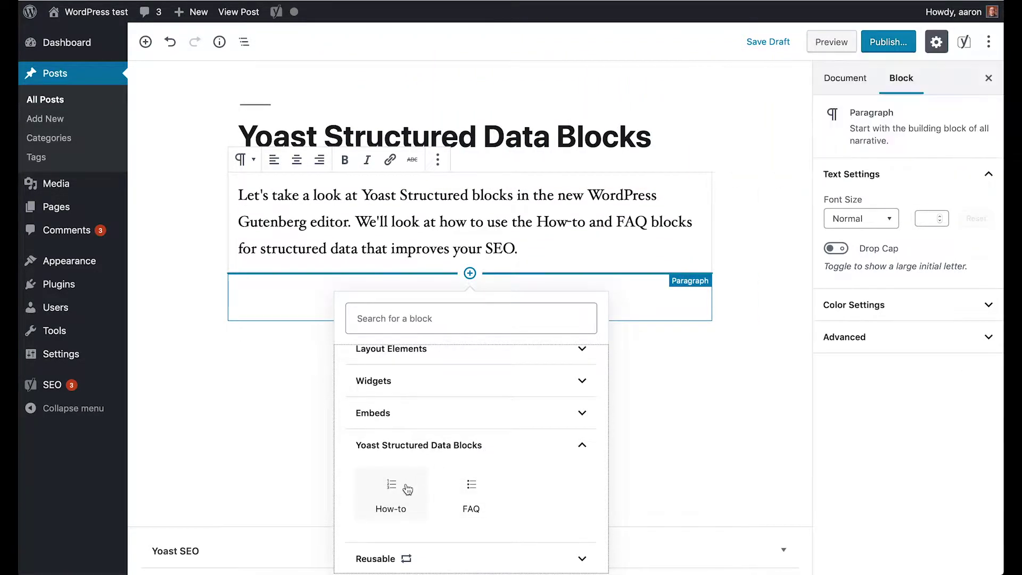
{"action": "left_click", "coordinate": [393, 490]}
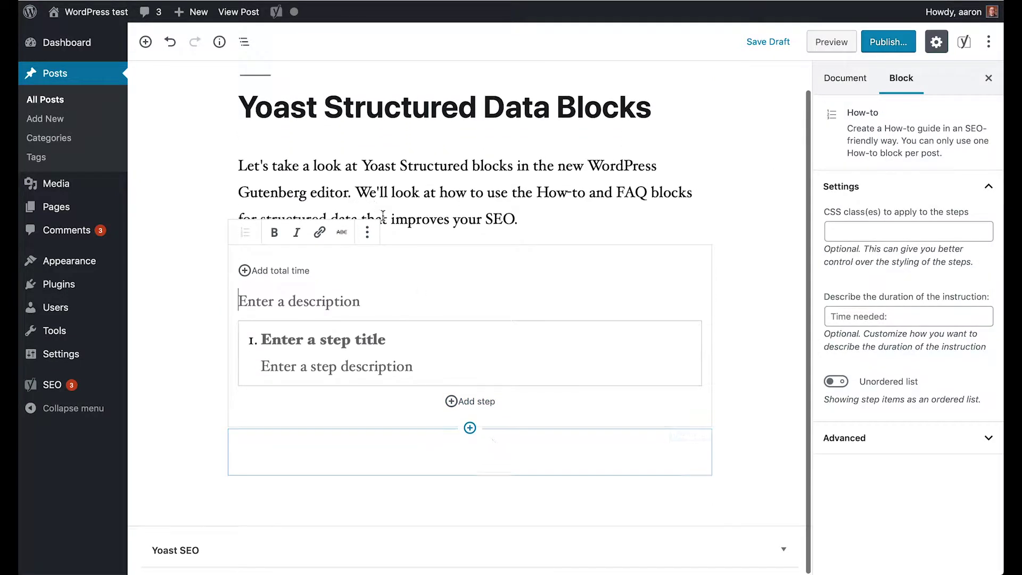
Insert a Yoast FAQ block from Yoast Structured Data Blocks beneath the How-to block
{"action": "left_click", "coordinate": [470, 430]}
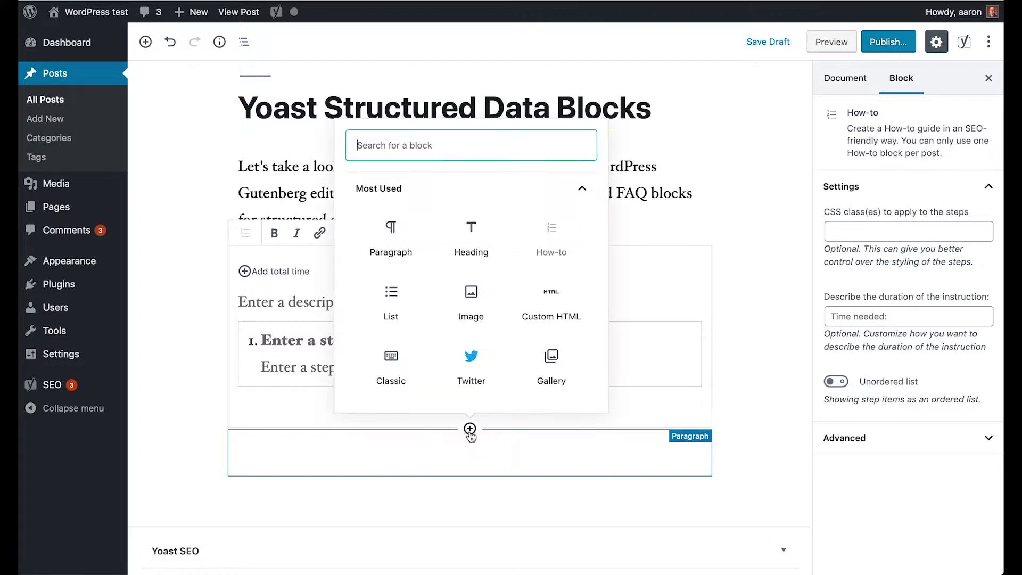
{"action": "scroll", "coordinate": [466, 335], "scroll_direction": "down", "scroll_amount": 5}
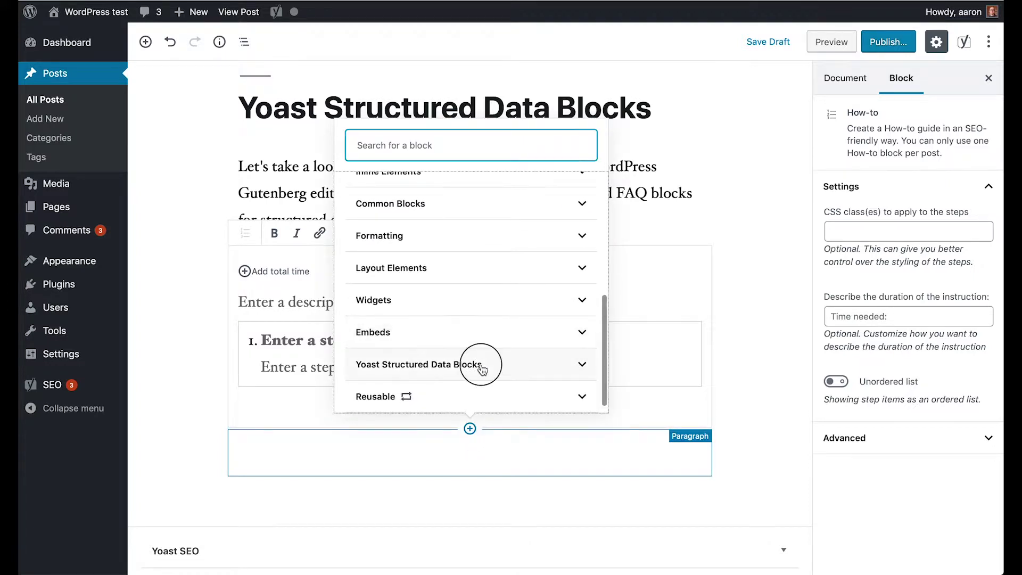
{"action": "left_click", "coordinate": [477, 365]}
{"action": "left_click", "coordinate": [472, 317]}
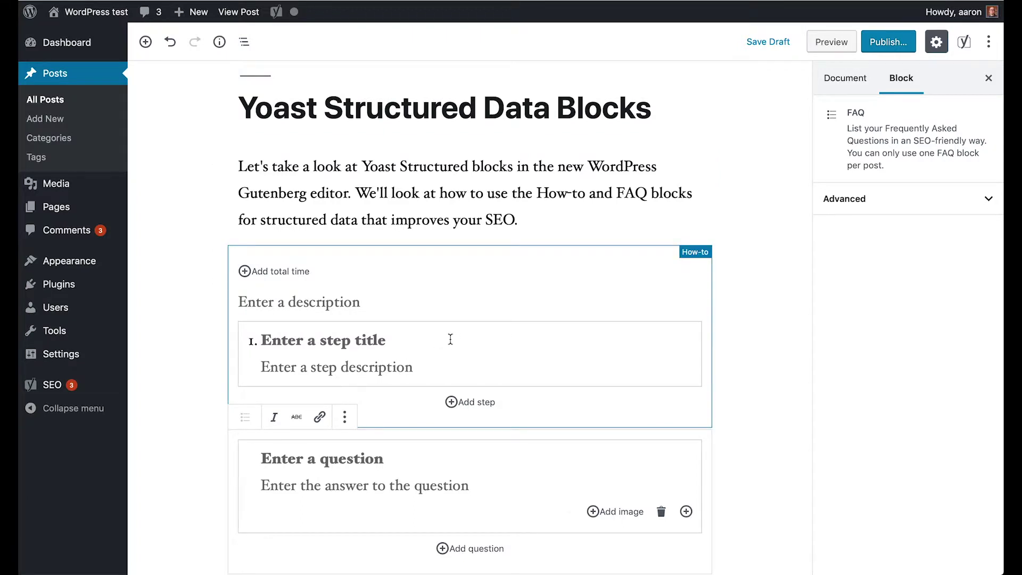
{"action": "scroll", "coordinate": [447, 336], "scroll_direction": "down", "scroll_amount": 2}
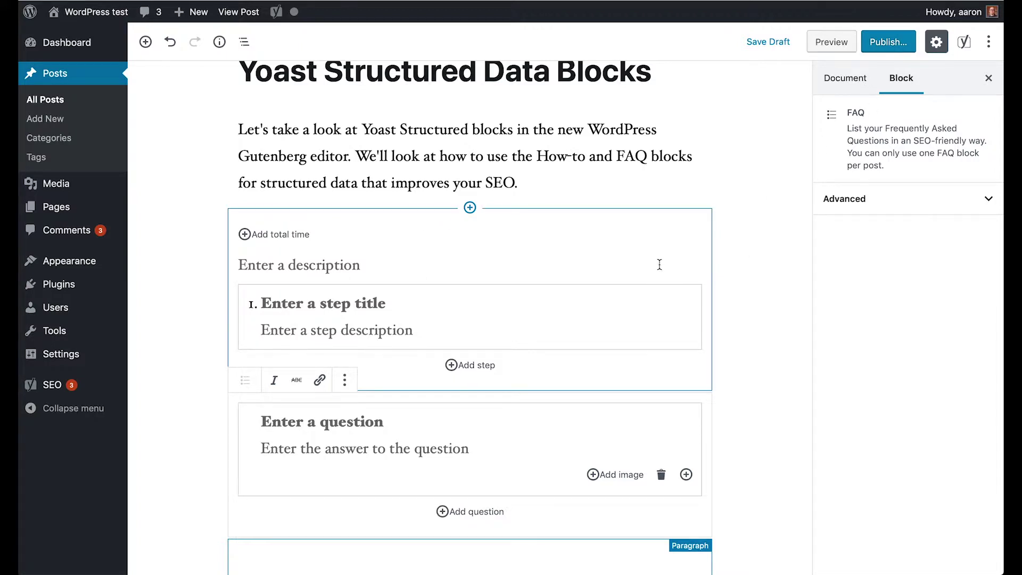
{"action": "left_click", "coordinate": [720, 210]}
{"action": "left_click", "coordinate": [663, 245]}
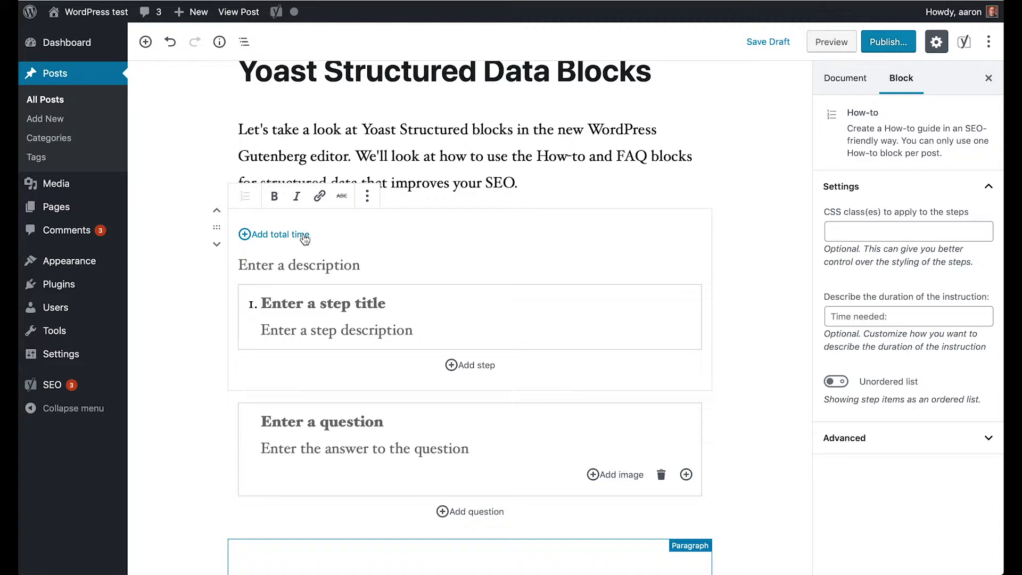
Set the How-to total time to 4 minutes and its description to 'How to make cup of coffee'
{"action": "left_click", "coordinate": [264, 237]}
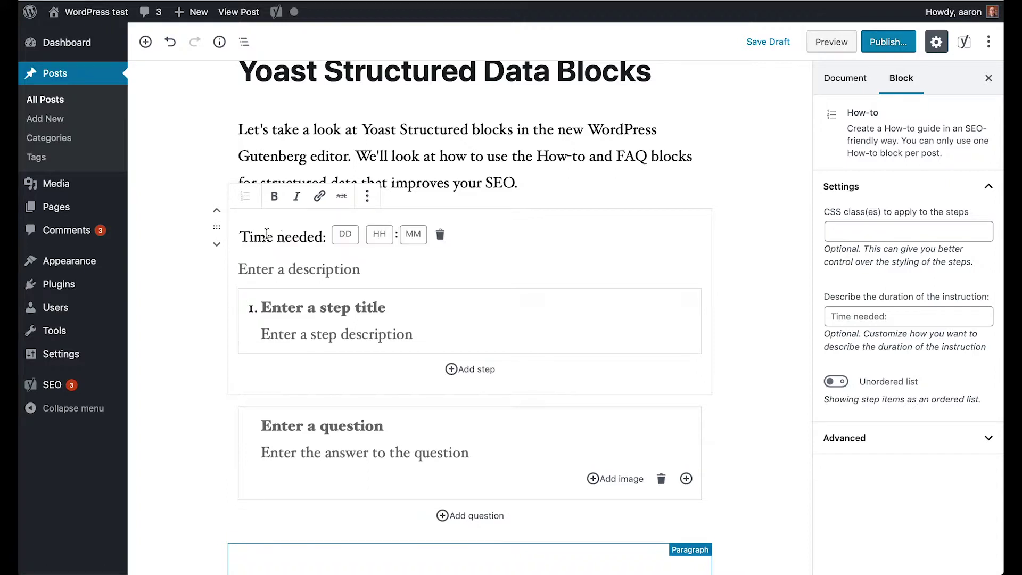
{"action": "left_click", "coordinate": [414, 234]}
{"action": "type", "text": "4"}
{"action": "left_click", "coordinate": [296, 270]}
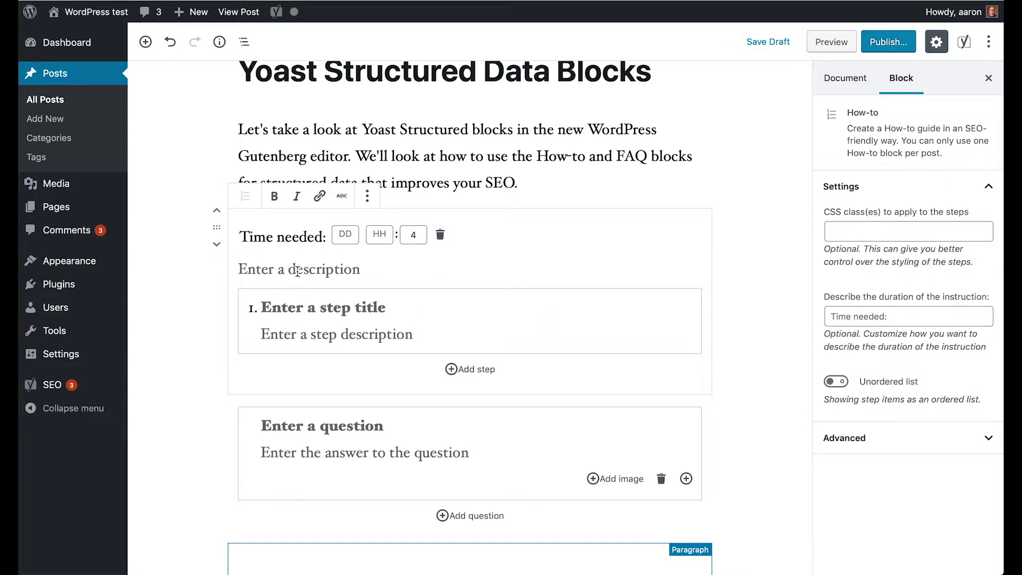
{"action": "type", "text": "How to make "}
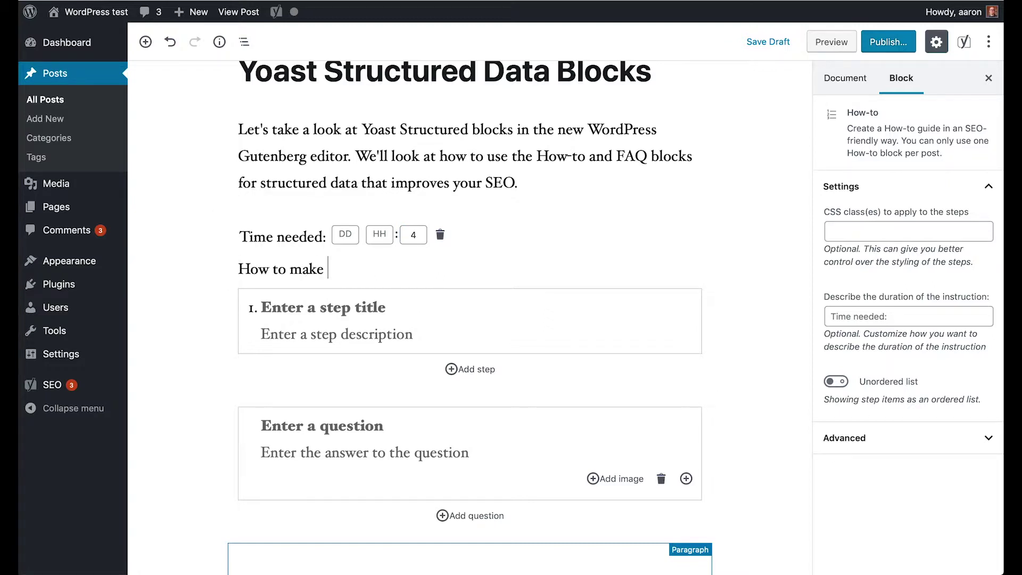
{"action": "type", "text": "cup of coffee"}
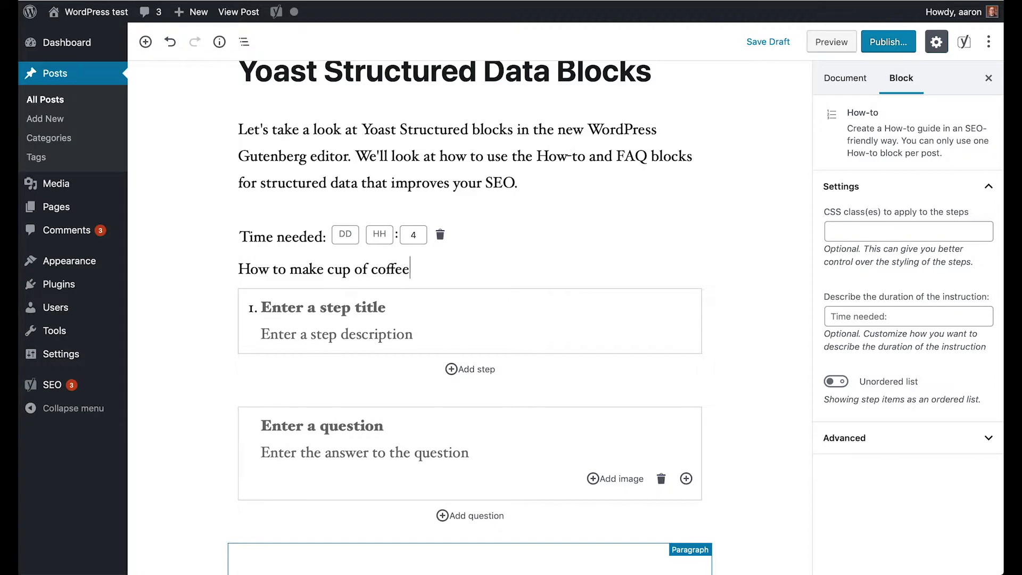
Title the first step 'Get beans' with the description 'Get some gourmet beans'
{"action": "left_click", "coordinate": [301, 312]}
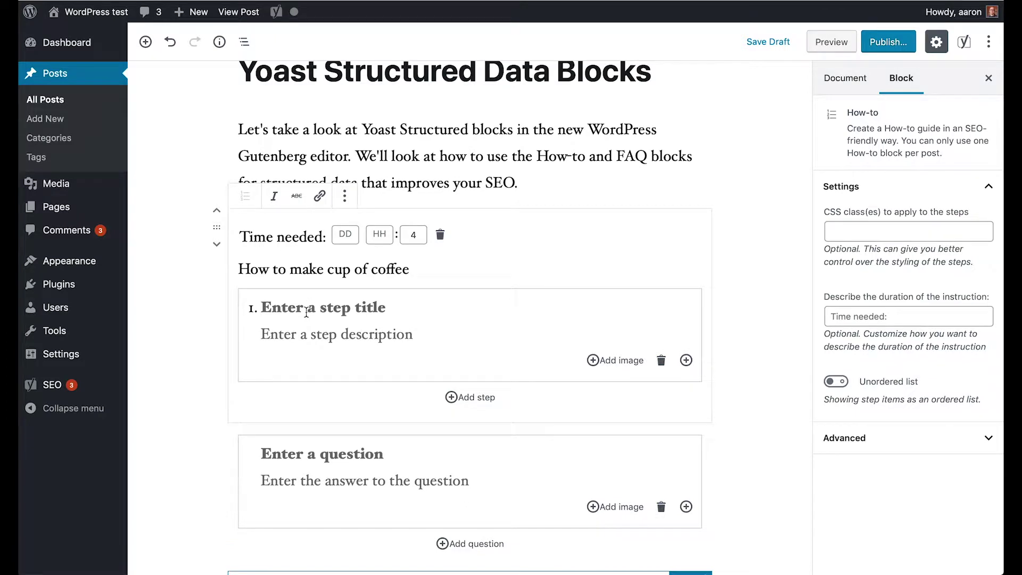
{"action": "type", "text": "Get beans"}
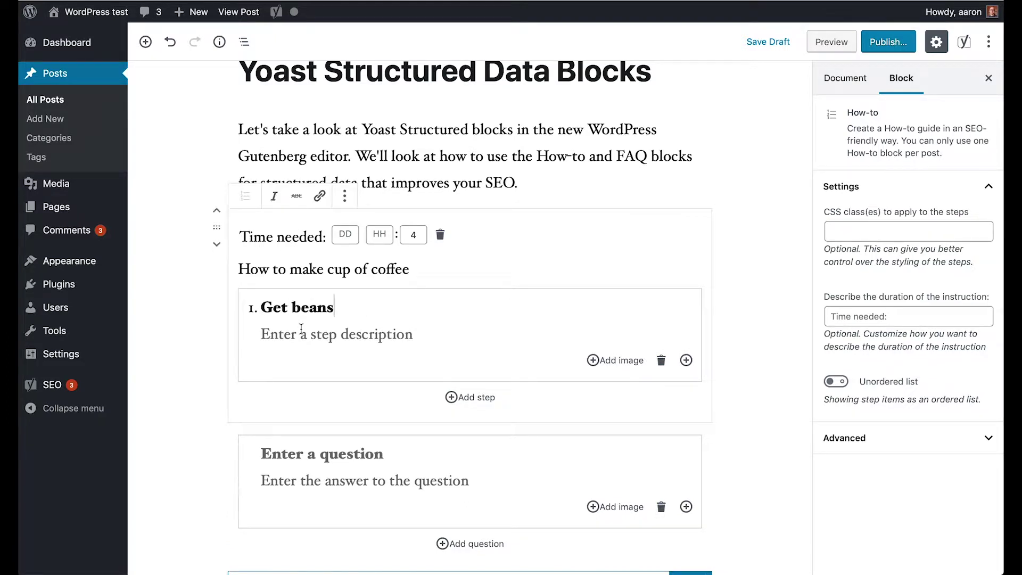
{"action": "left_click", "coordinate": [321, 344]}
{"action": "type", "text": "Get some"}
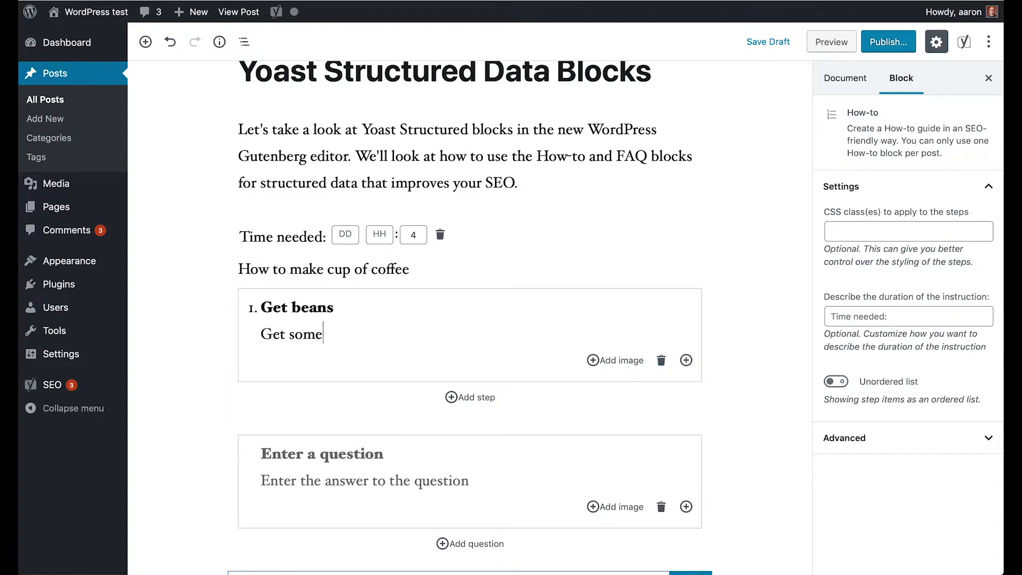
{"action": "type", "text": " gourmet beans."}
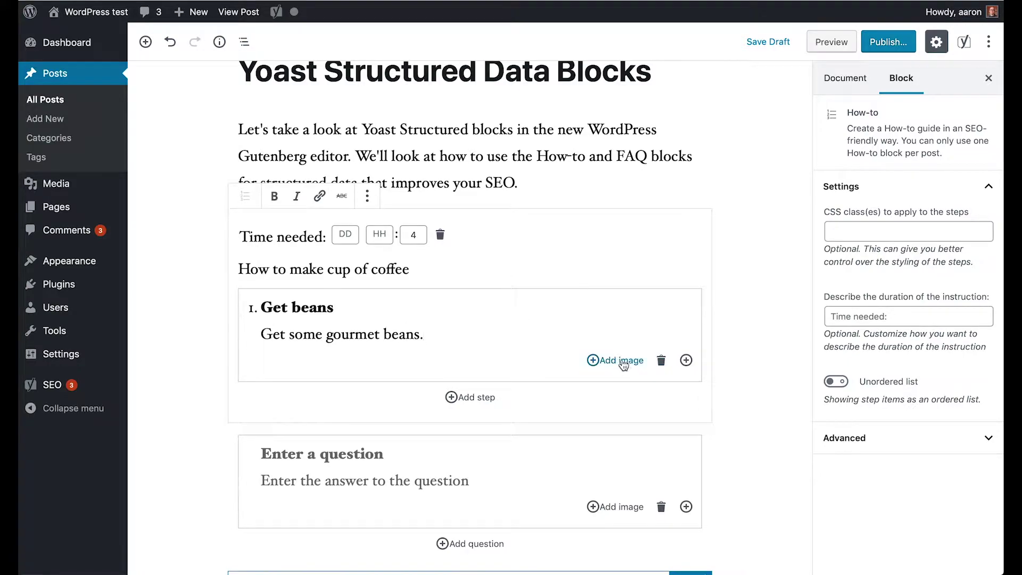
Attach the coffee beans photo to the first How-to step
{"action": "left_click", "coordinate": [620, 361]}
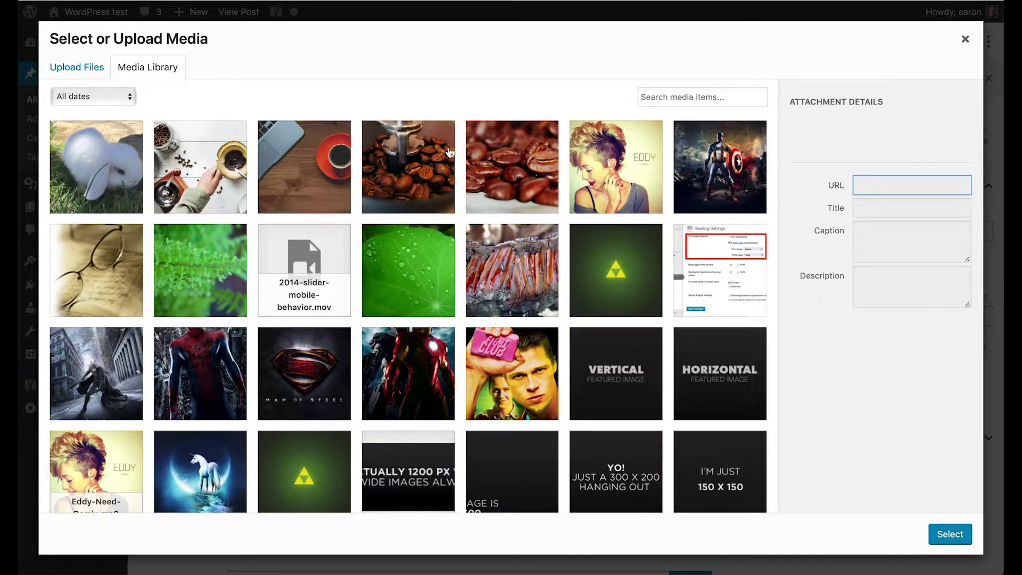
{"action": "left_click", "coordinate": [525, 160]}
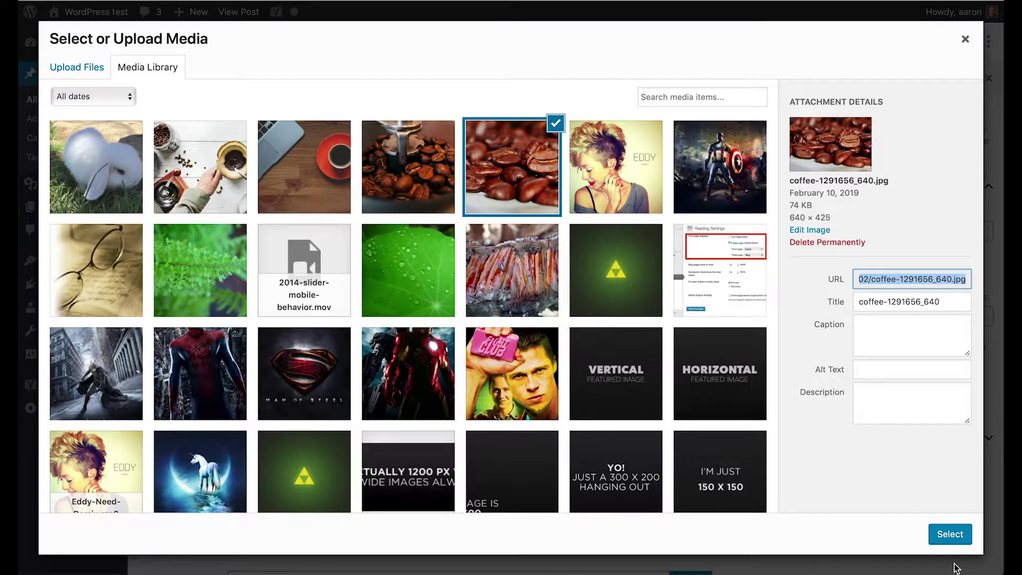
{"action": "left_click", "coordinate": [950, 534]}
{"action": "scroll", "coordinate": [515, 318], "scroll_direction": "down", "scroll_amount": 8}
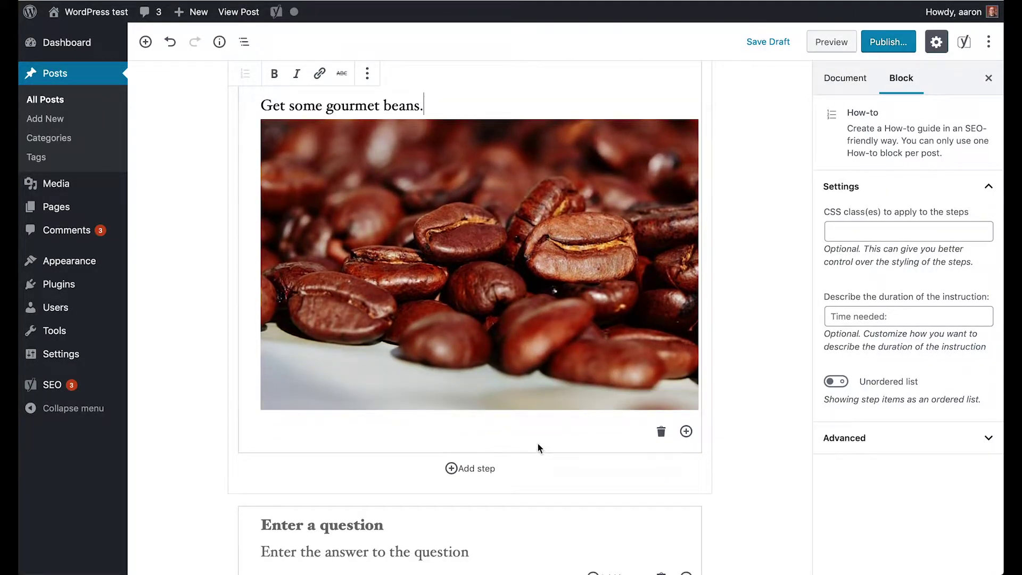
Add step 2 'Grind beans', described 'Grind beans at setting.', with the coffee-beans-in-grinder photo
{"action": "left_click", "coordinate": [483, 470]}
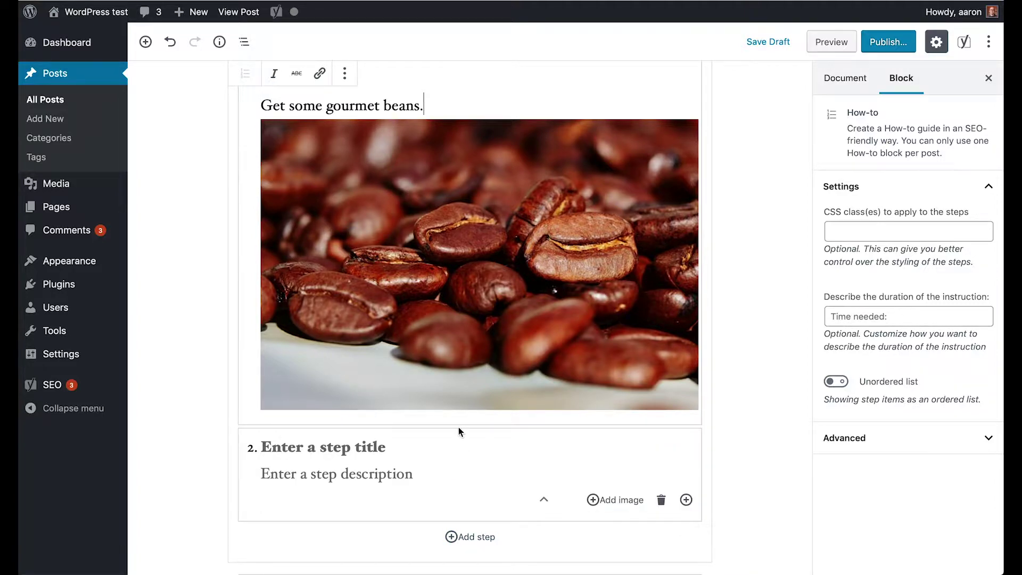
{"action": "type", "text": "G"}
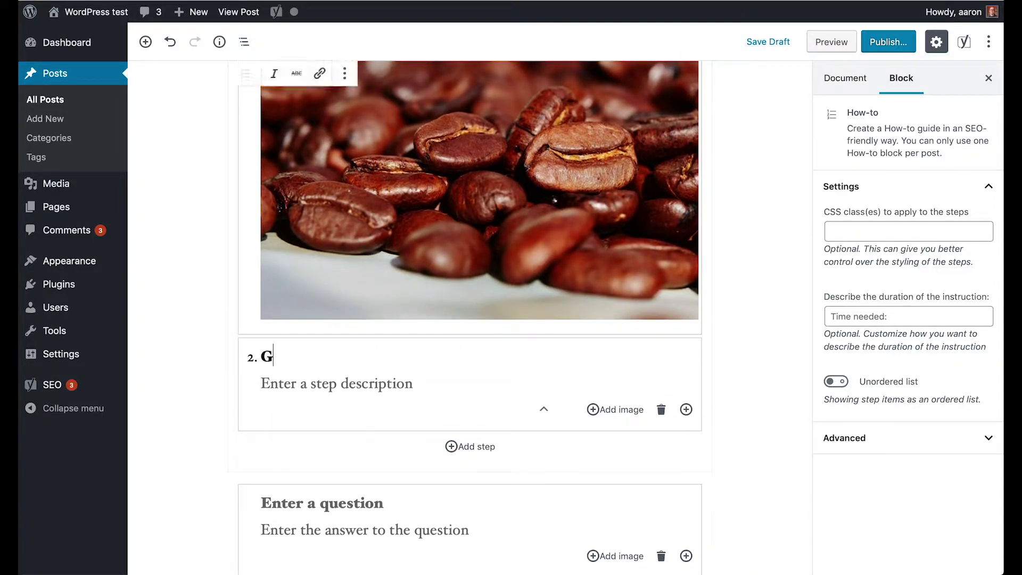
{"action": "type", "text": "rind beans"}
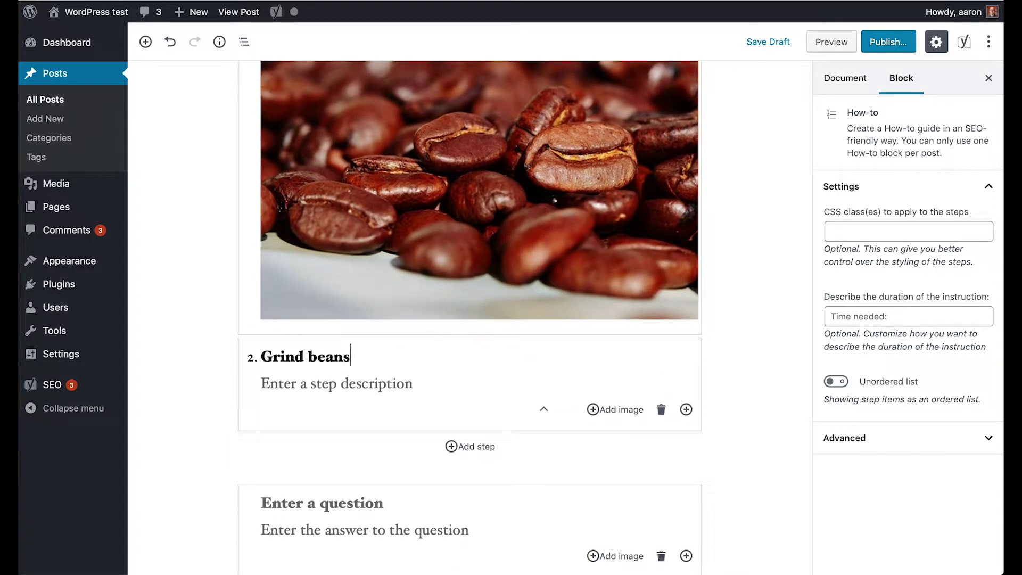
{"action": "left_click", "coordinate": [339, 384]}
{"action": "type", "text": "Grind beans "}
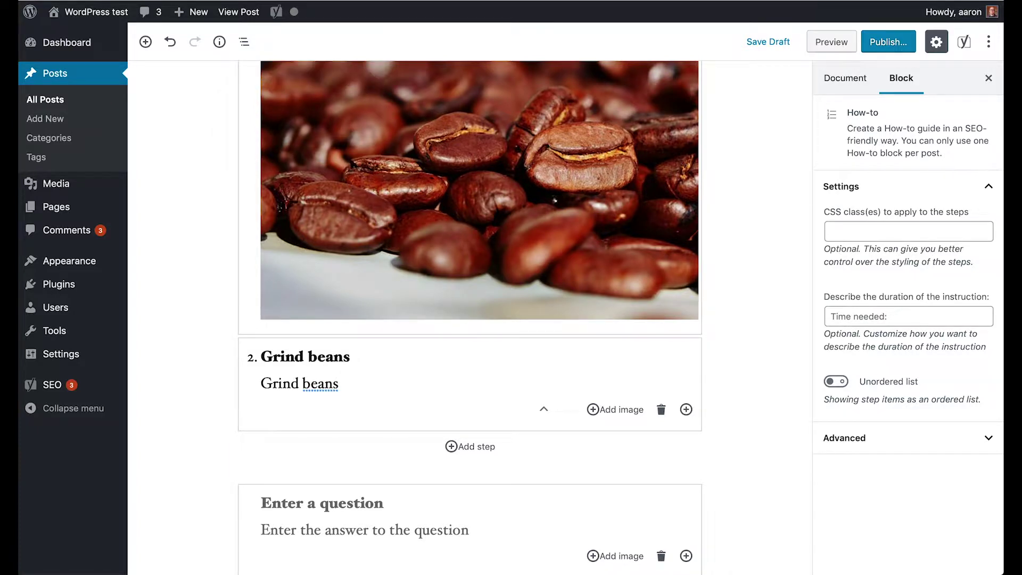
{"action": "type", "text": "at setting."}
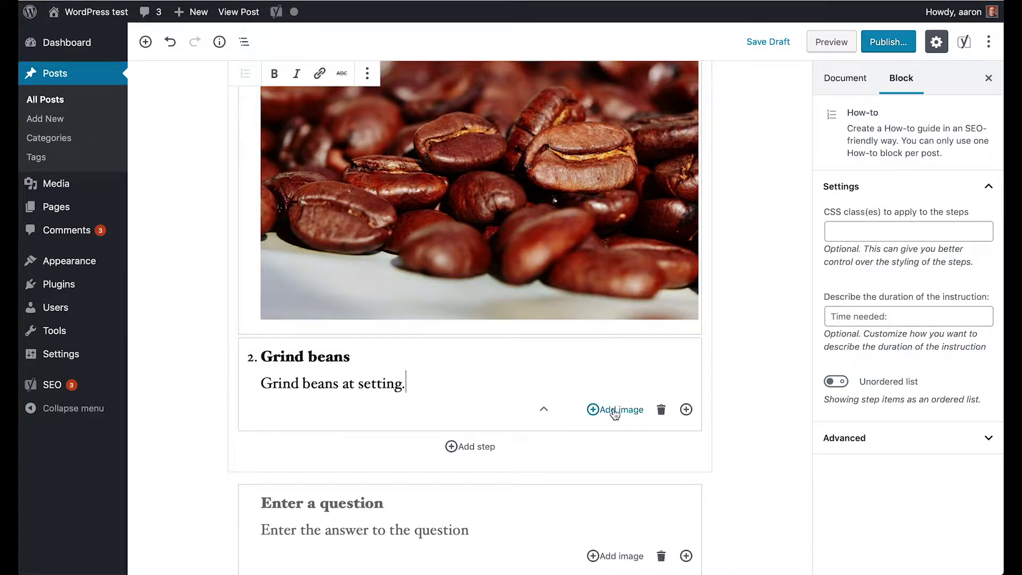
{"action": "left_click", "coordinate": [615, 409]}
{"action": "left_click", "coordinate": [408, 166]}
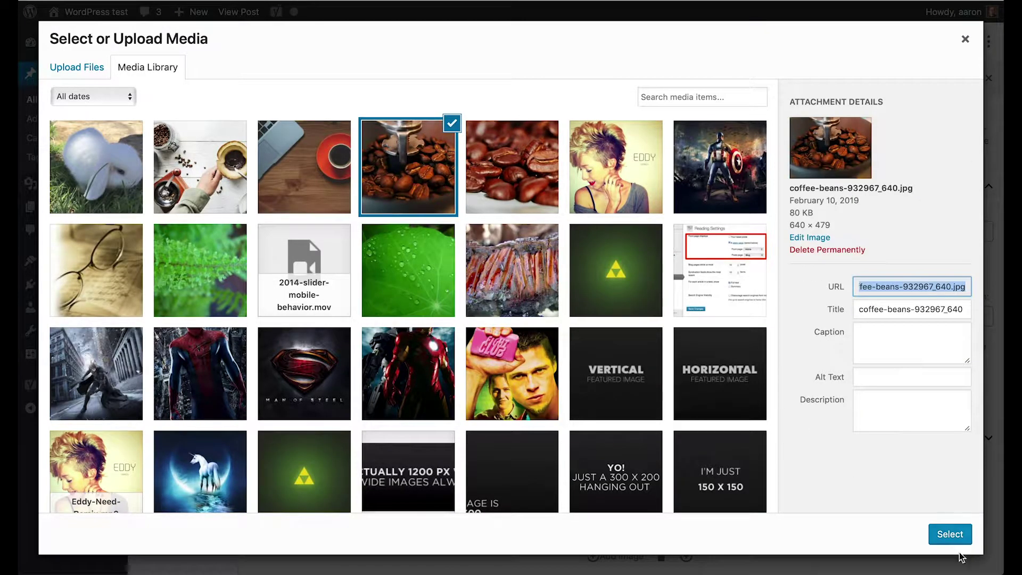
{"action": "left_click", "coordinate": [950, 534]}
{"action": "scroll", "coordinate": [365, 312], "scroll_direction": "down", "scroll_amount": 6}
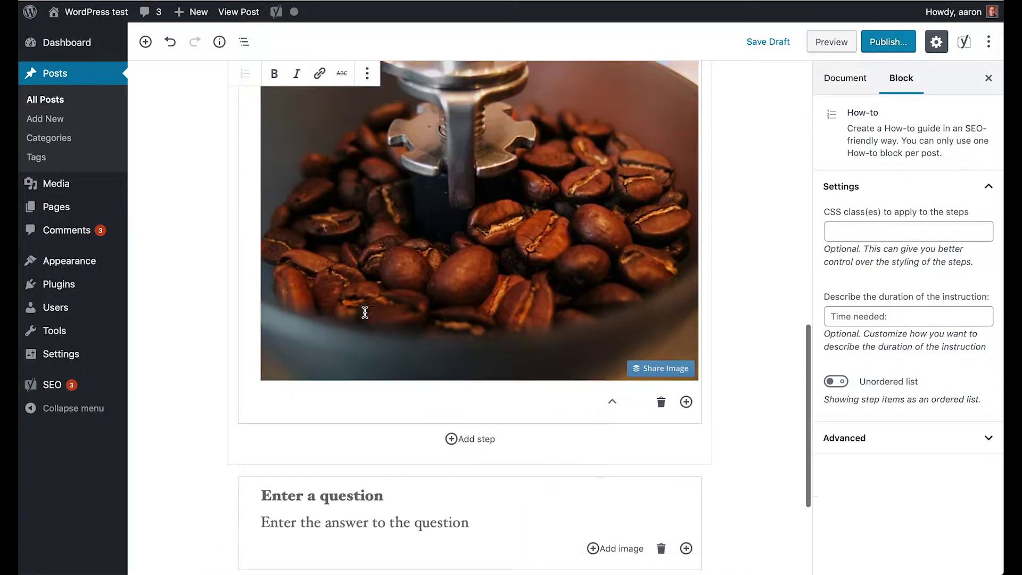
Add step 3 to the How-to, titled 'Pour water'
{"action": "left_click", "coordinate": [451, 438]}
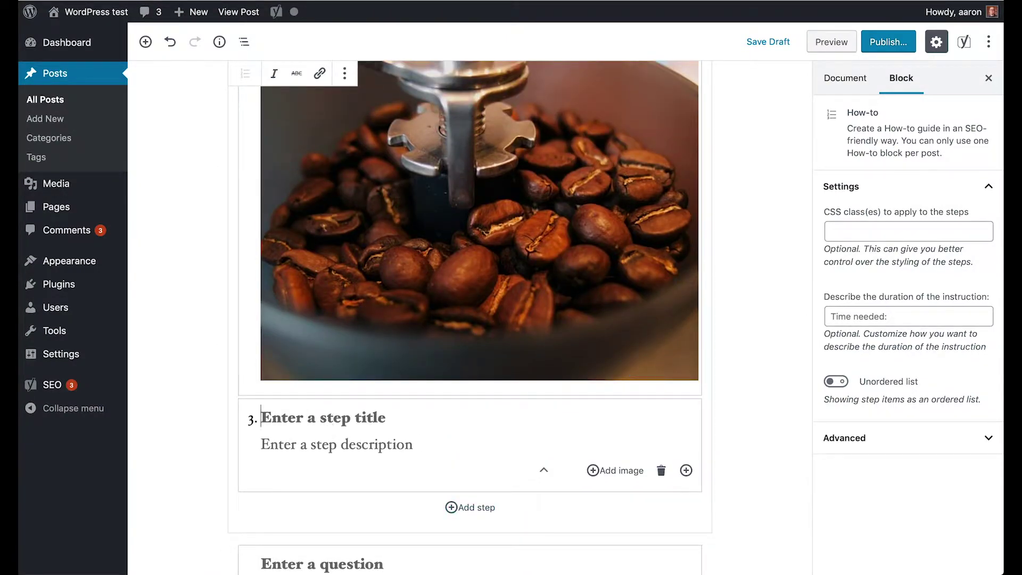
{"action": "type", "text": "Pour "}
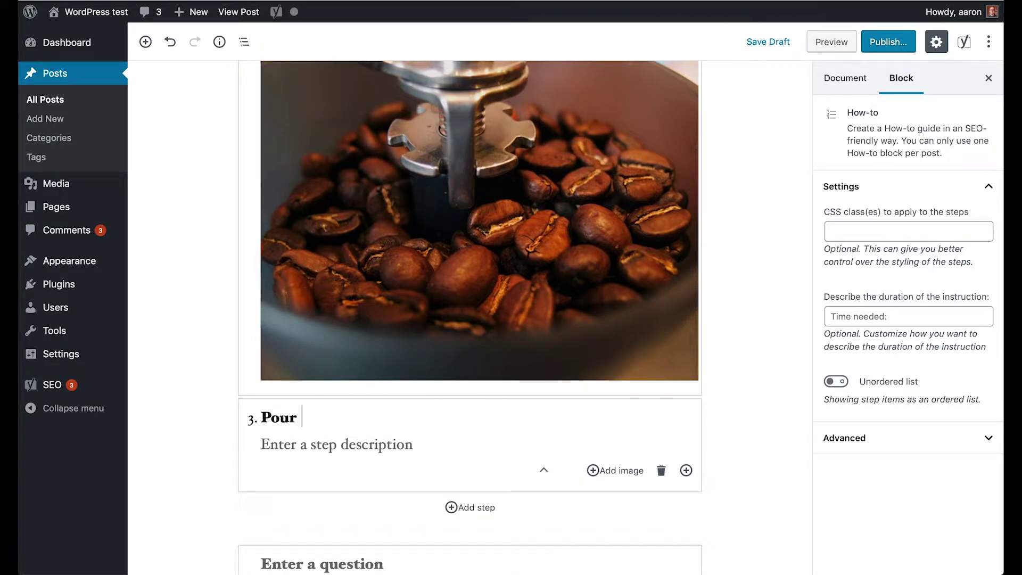
{"action": "type", "text": "boiling water over bean"}
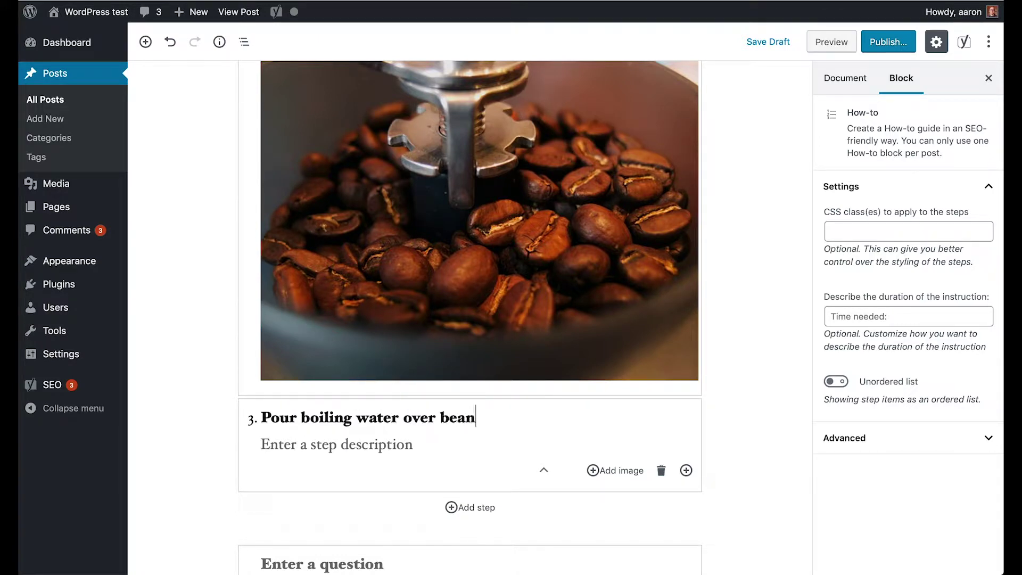
{"action": "key", "text": "BackSpace"}
{"action": "key", "text": "BackSpace"}
{"action": "key", "text": "BackSpace"}
{"action": "key", "text": "Up"}
{"action": "left_click", "coordinate": [275, 449]}
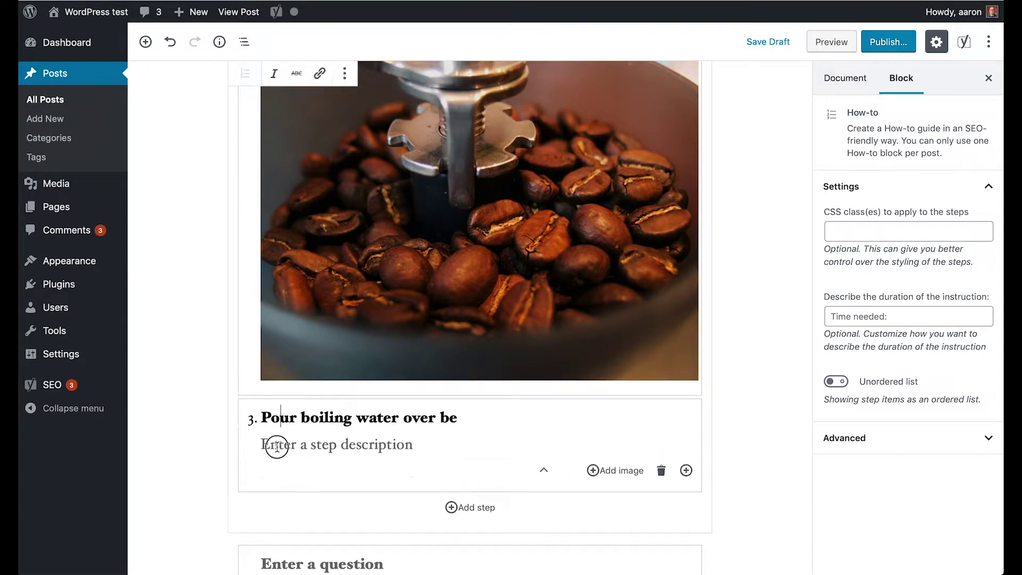
{"action": "left_click_drag", "start_coordinate": [262, 417], "coordinate": [298, 417]}
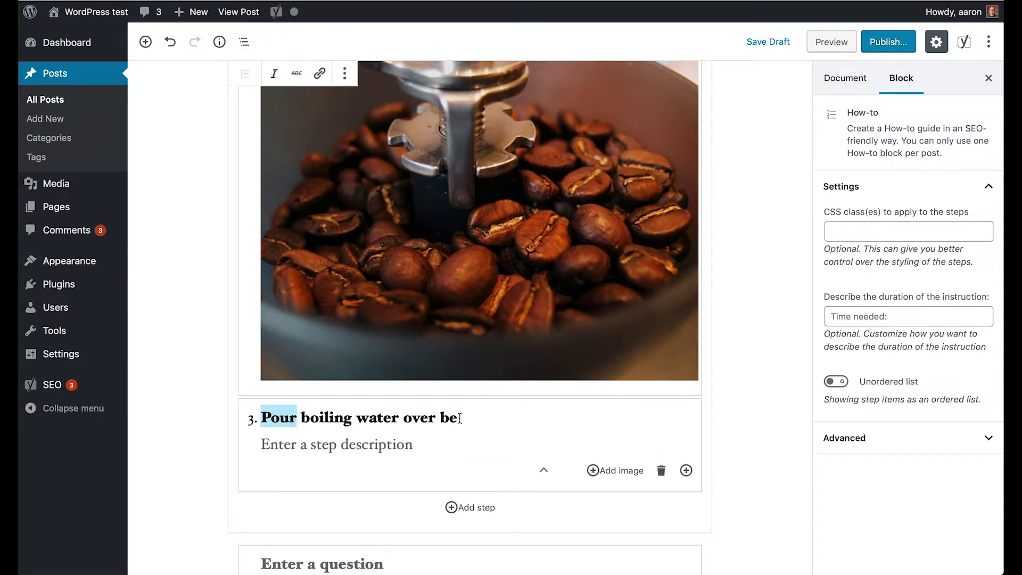
{"action": "left_click_drag", "start_coordinate": [458, 417], "coordinate": [304, 417]}
{"action": "type", "text": "water"}
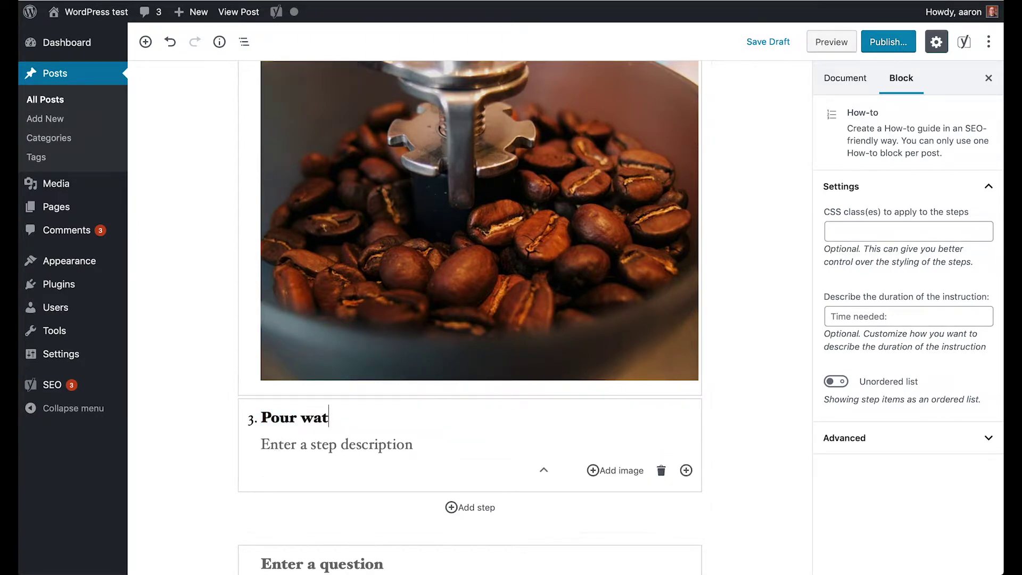
Describe step 3 as 'Pour over grounds.' and attach the pour-over coffee photo
{"action": "left_click", "coordinate": [317, 438]}
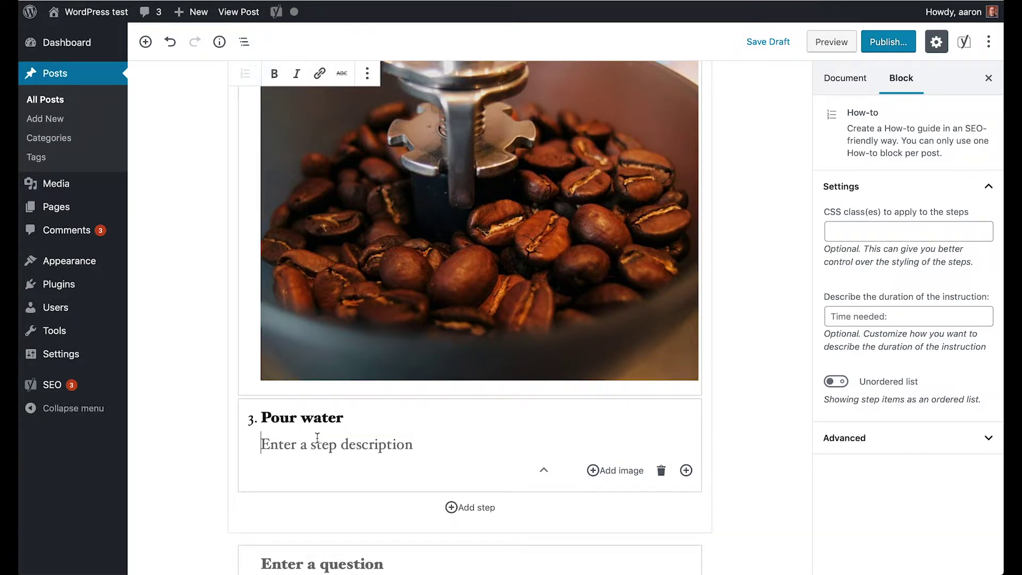
{"action": "type", "text": "Pour "}
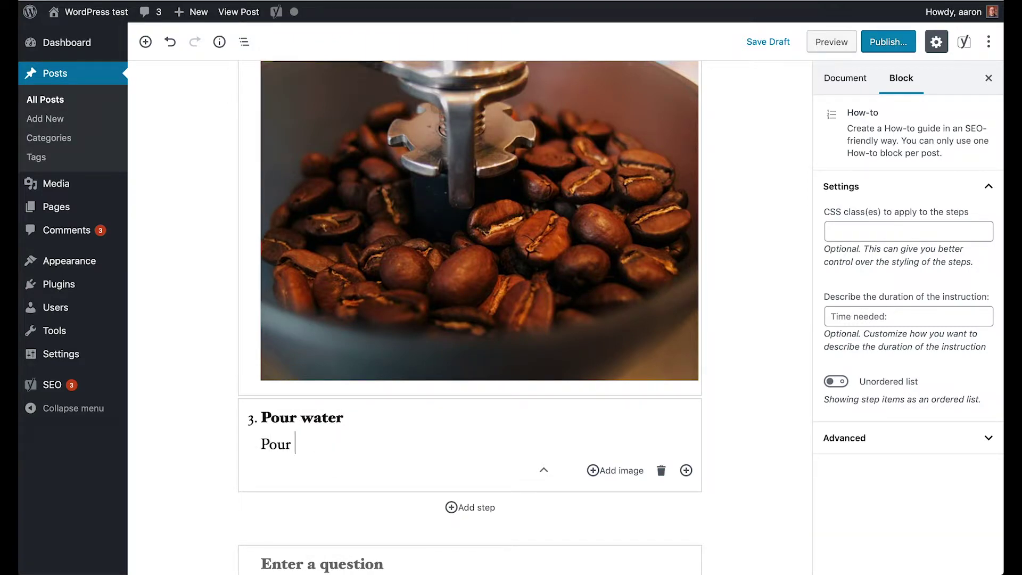
{"action": "type", "text": "over beans."}
{"action": "key", "text": "BackSpace"}
{"action": "key", "text": "BackSpace"}
{"action": "key", "text": "BackSpace"}
{"action": "key", "text": "BackSpace"}
{"action": "key", "text": "BackSpace"}
{"action": "type", "text": "grounds."}
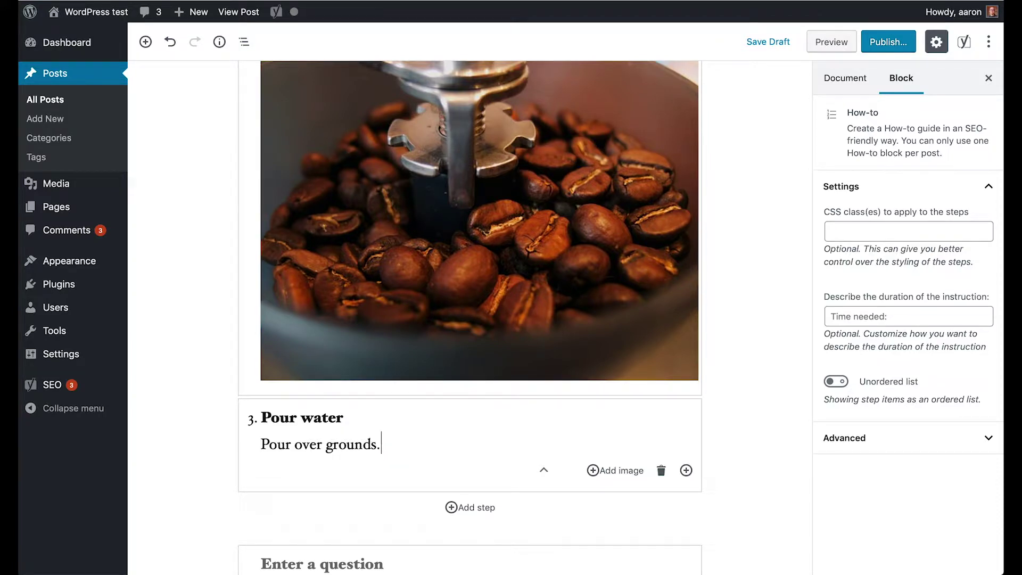
{"action": "left_click", "coordinate": [615, 470]}
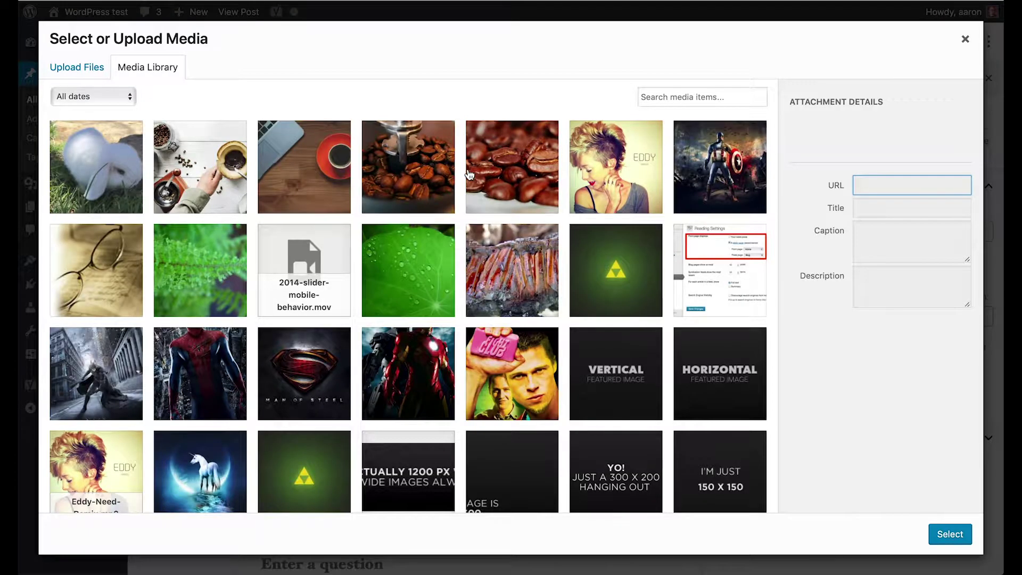
{"action": "left_click", "coordinate": [234, 170]}
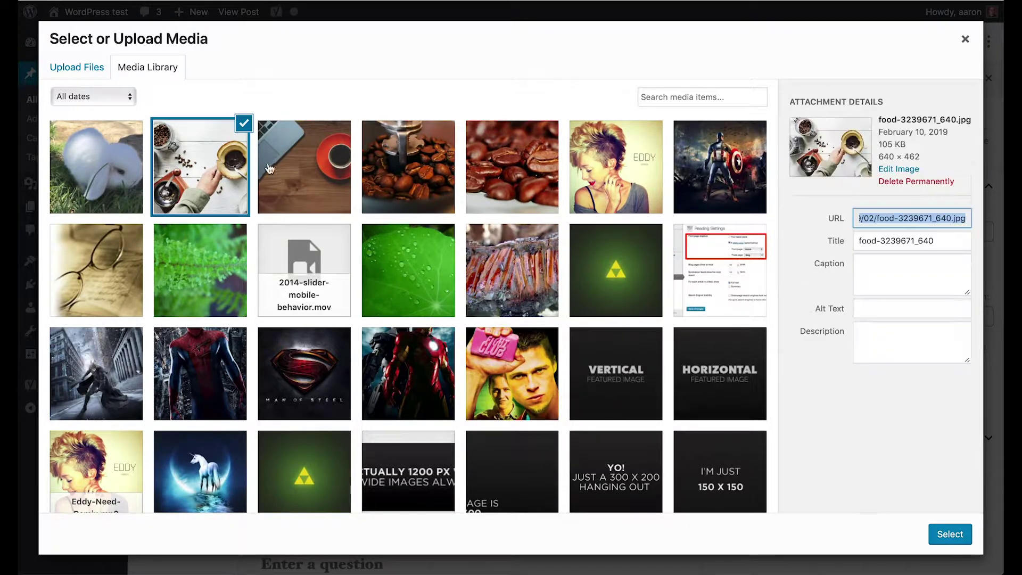
{"action": "left_click", "coordinate": [945, 534]}
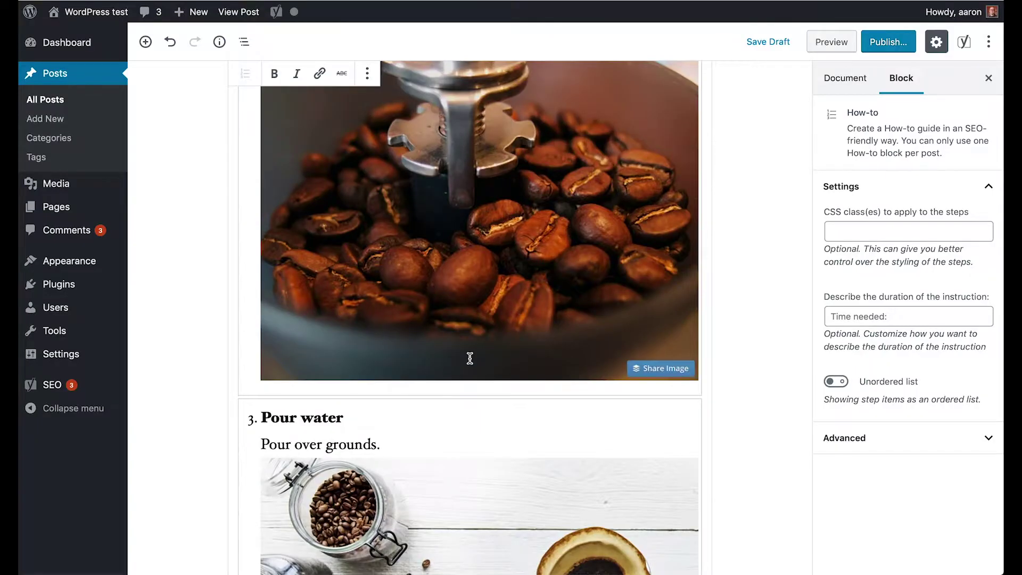
{"action": "scroll", "coordinate": [475, 359], "scroll_direction": "down", "scroll_amount": 8}
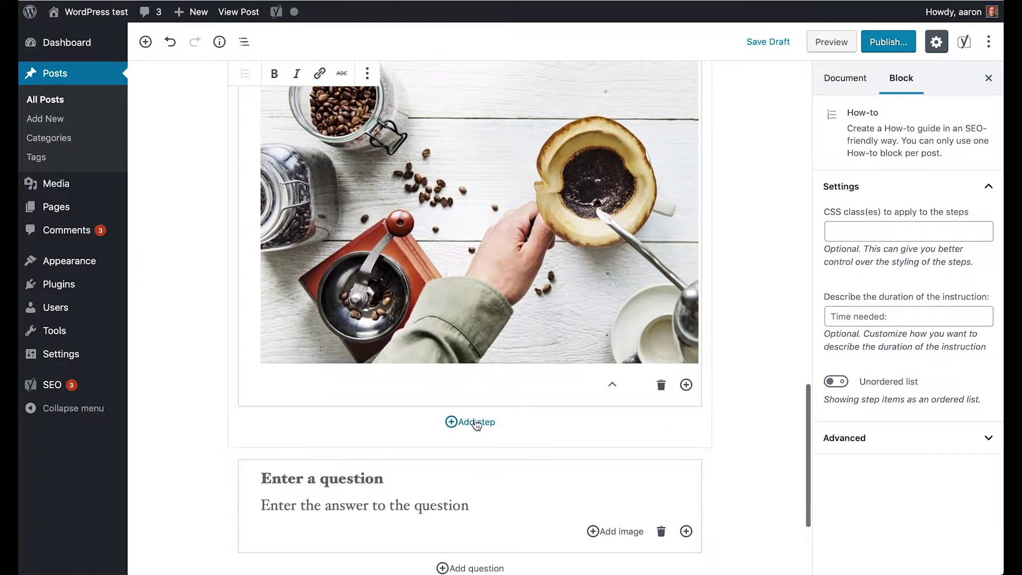
Add step 4 'Enjoy', described 'Enjoy your coffee while working with WordPress.', with the coffee-cup-and-laptop photo
{"action": "left_click", "coordinate": [475, 422]}
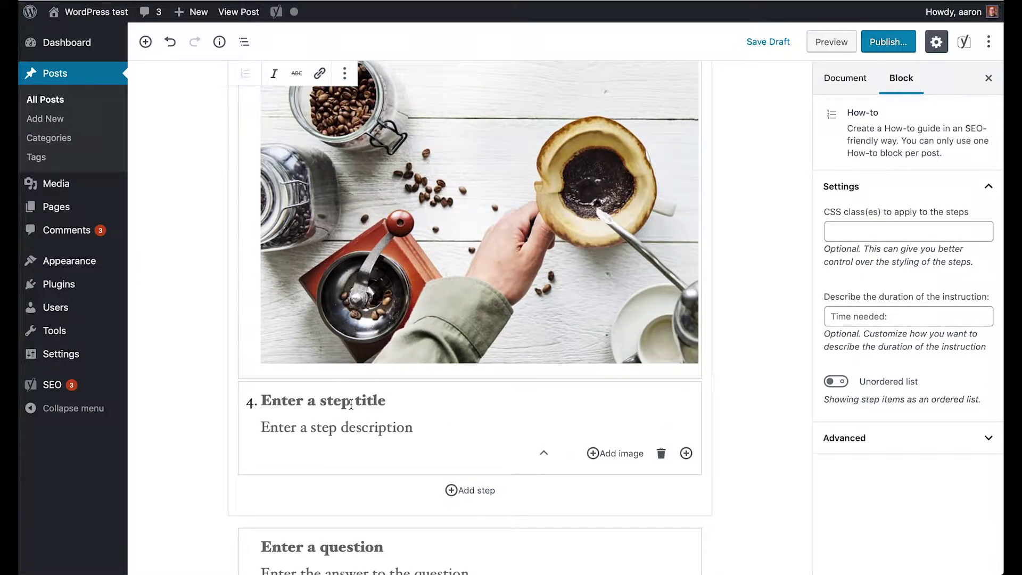
{"action": "type", "text": "Enjoy"}
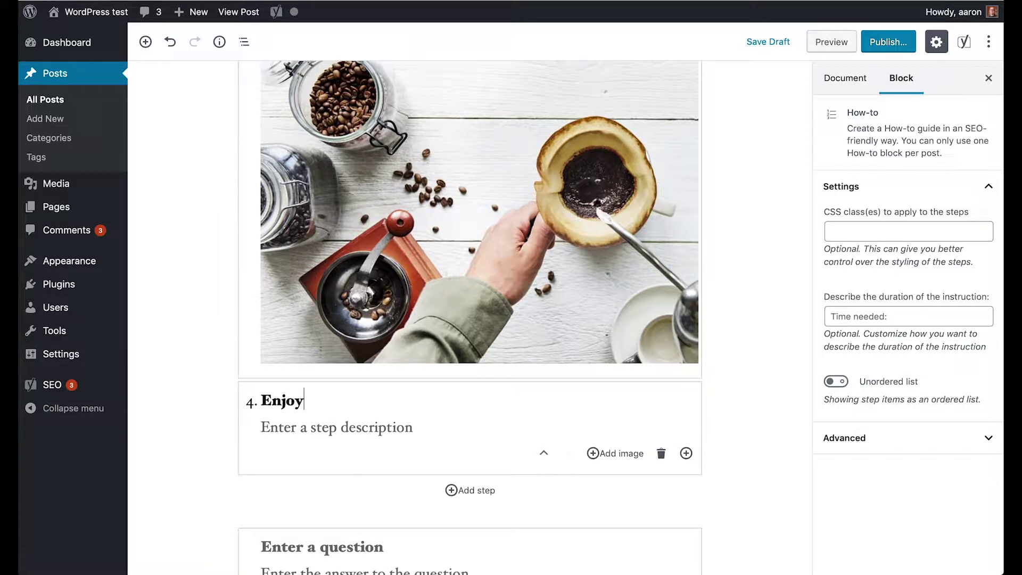
{"action": "left_click", "coordinate": [337, 427]}
{"action": "type", "text": "En"}
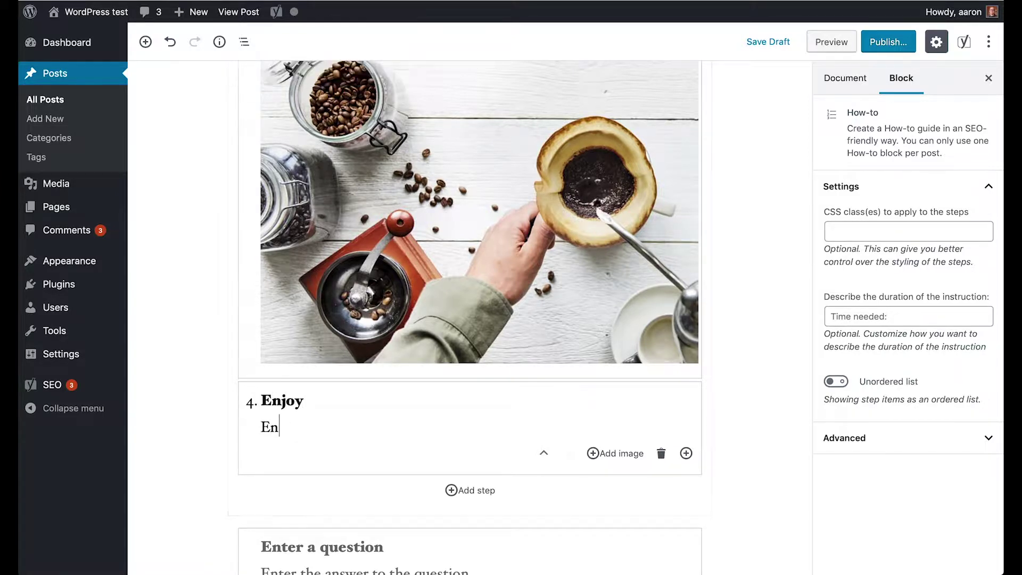
{"action": "type", "text": "joy your coffee w"}
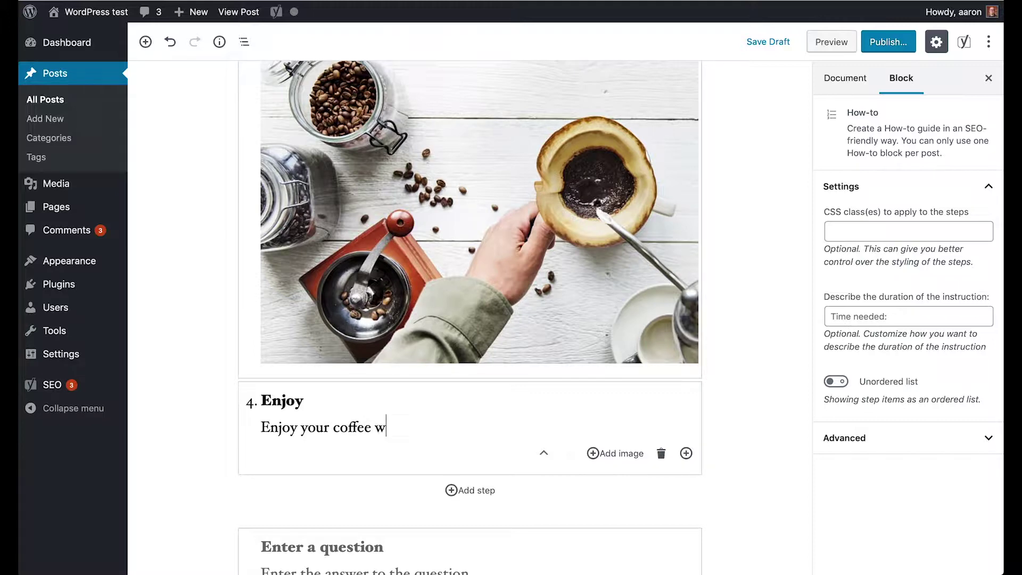
{"action": "type", "text": "hile workin"}
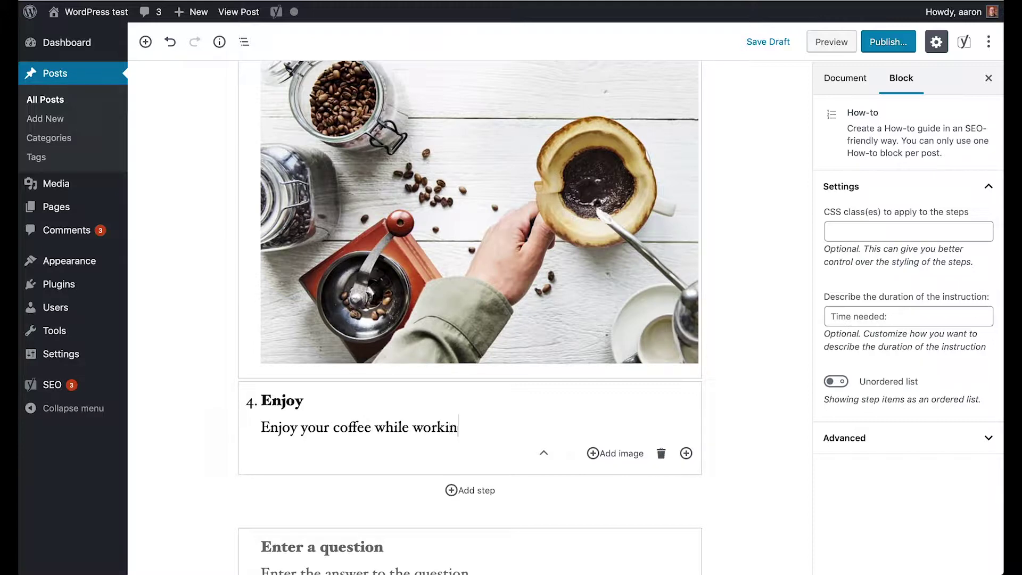
{"action": "type", "text": "g with WordP"}
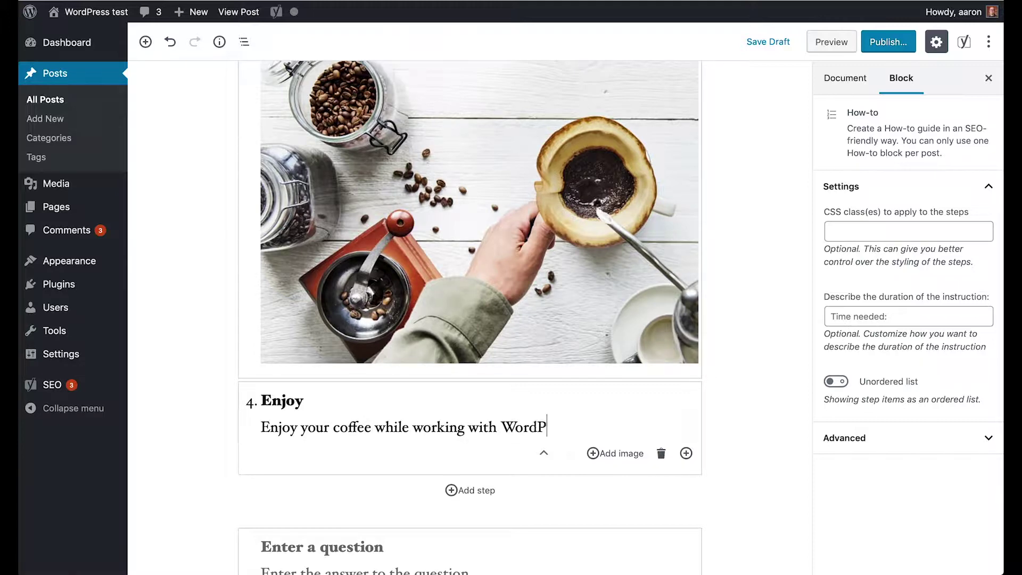
{"action": "type", "text": "ress."}
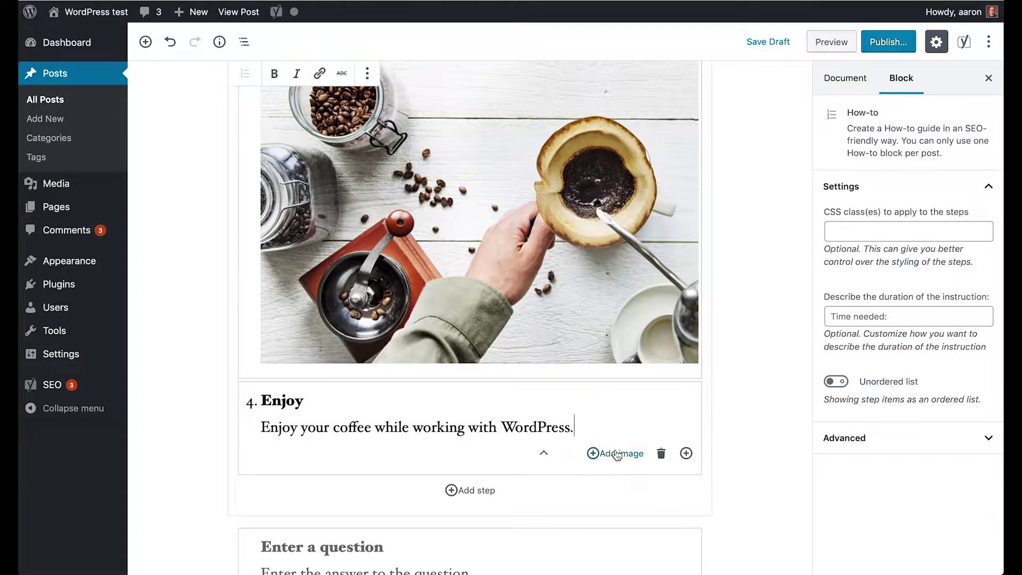
{"action": "left_click", "coordinate": [616, 454]}
{"action": "left_click", "coordinate": [298, 155]}
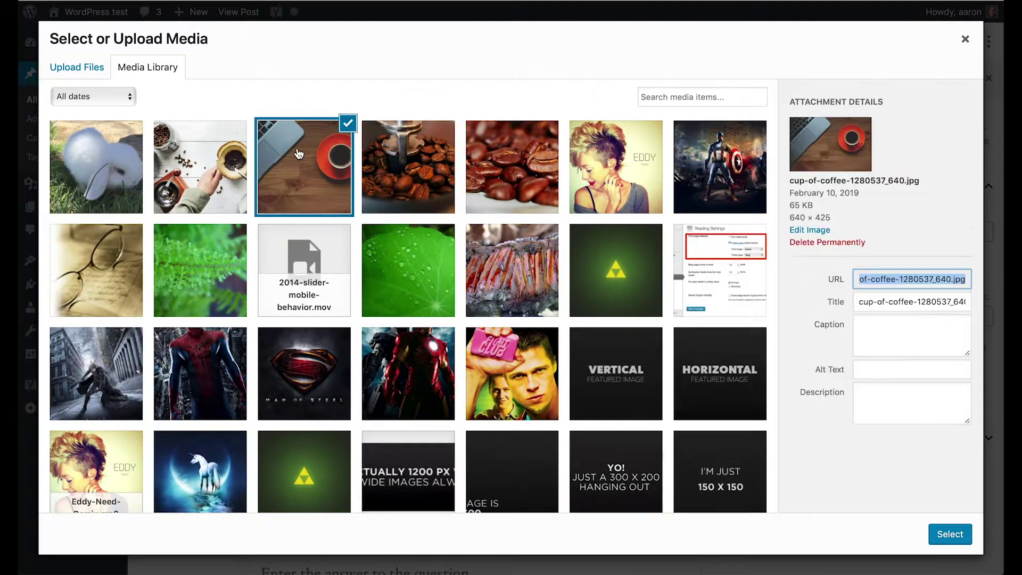
{"action": "left_click", "coordinate": [949, 534]}
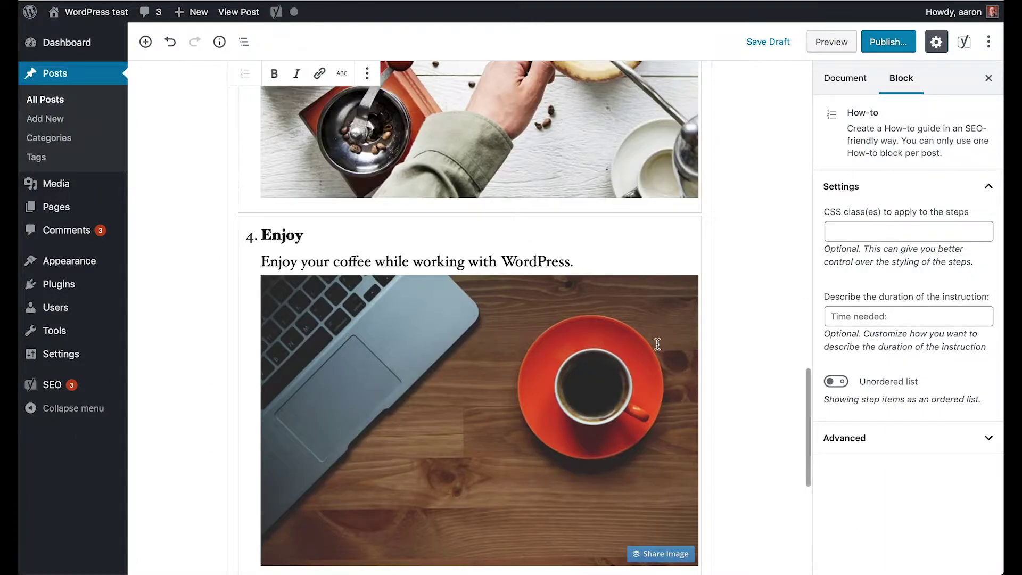
{"action": "scroll", "coordinate": [683, 323], "scroll_direction": "down", "scroll_amount": 2}
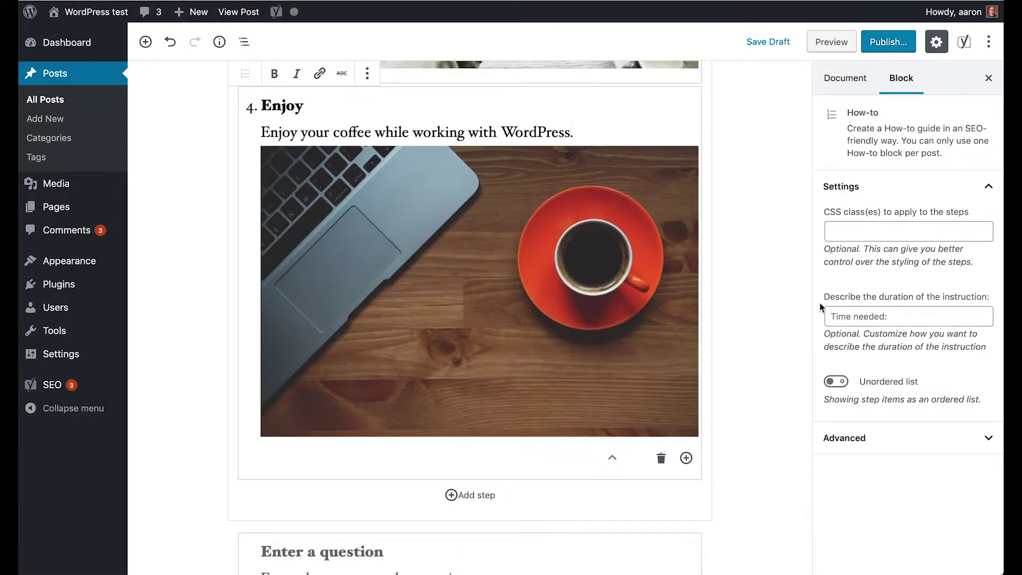
{"action": "scroll", "coordinate": [653, 207], "scroll_direction": "up", "scroll_amount": 2}
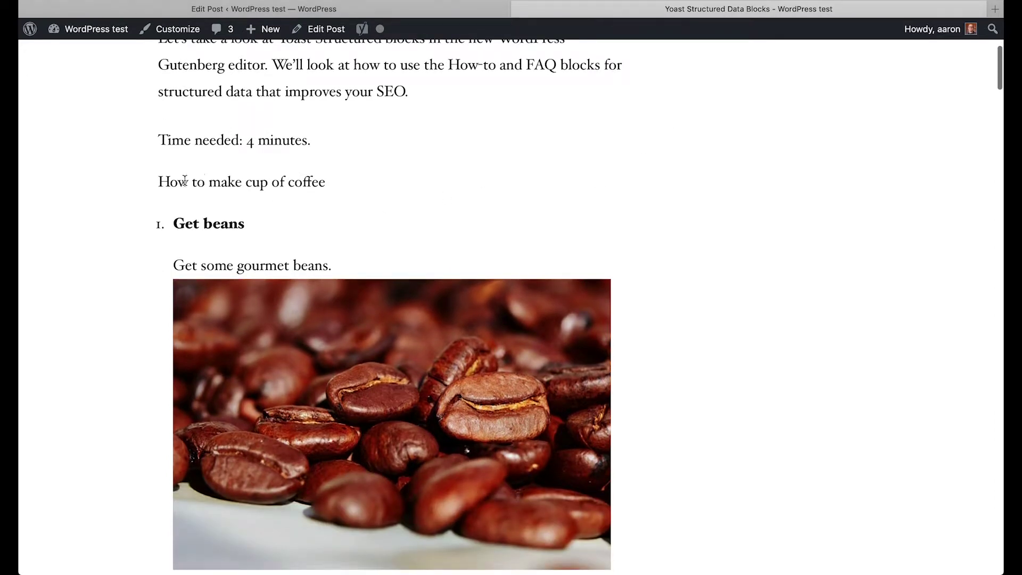
Scroll the post preview through the numbered coffee How-to steps down to step 4 'Enjoy'
{"action": "scroll", "coordinate": [197, 157], "scroll_direction": "up", "scroll_amount": 1}
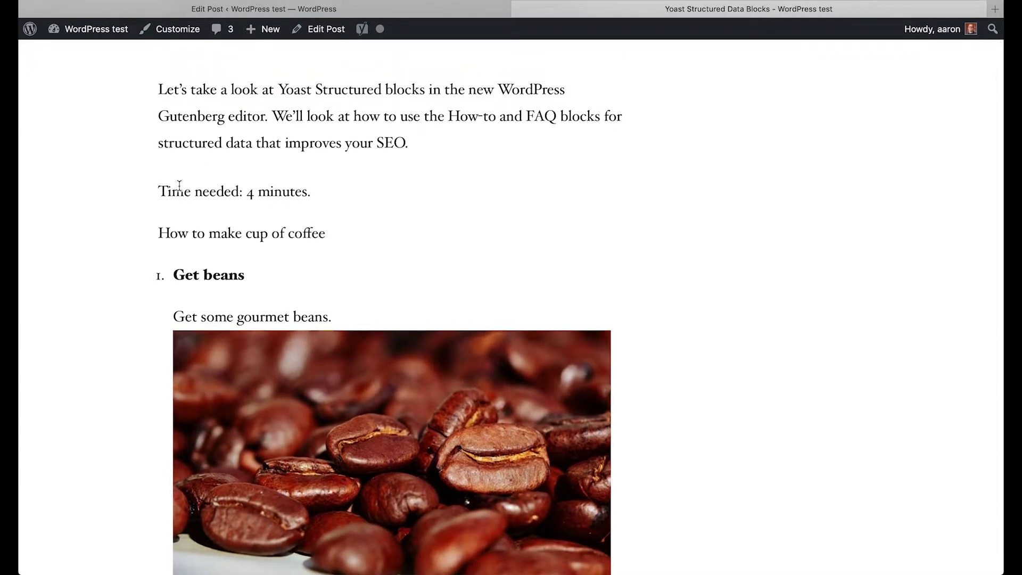
{"action": "scroll", "coordinate": [257, 235], "scroll_direction": "down", "scroll_amount": 2}
{"action": "left_click_drag", "start_coordinate": [179, 157], "coordinate": [242, 156]}
{"action": "left_click", "coordinate": [219, 200]}
{"action": "scroll", "coordinate": [365, 201], "scroll_direction": "down", "scroll_amount": 1}
{"action": "scroll", "coordinate": [287, 177], "scroll_direction": "down", "scroll_amount": 1}
{"action": "scroll", "coordinate": [311, 248], "scroll_direction": "down", "scroll_amount": 10}
{"action": "scroll", "coordinate": [311, 247], "scroll_direction": "down", "scroll_amount": 9}
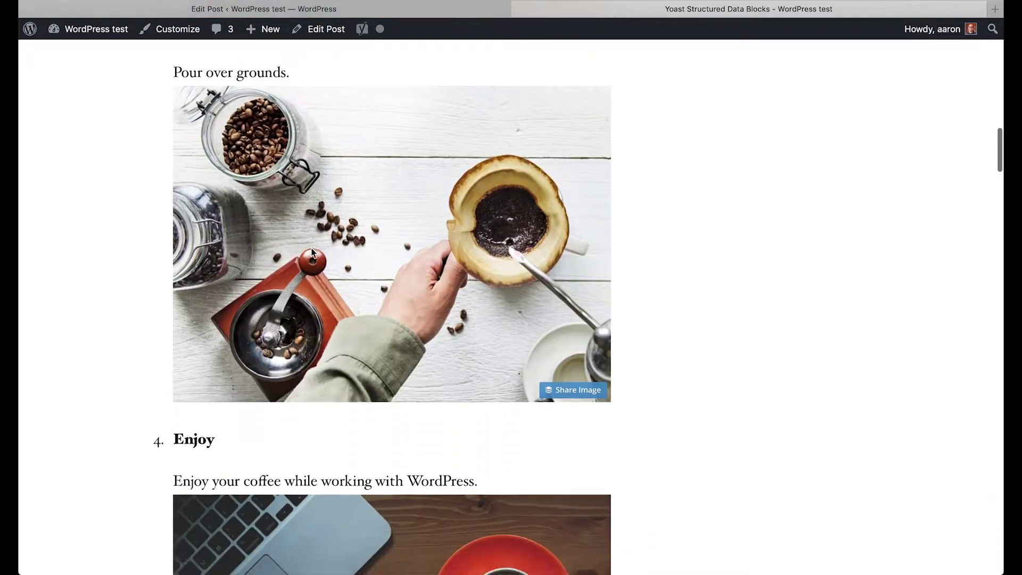
{"action": "scroll", "coordinate": [311, 247], "scroll_direction": "up", "scroll_amount": 3}
{"action": "scroll", "coordinate": [310, 247], "scroll_direction": "up", "scroll_amount": 2}
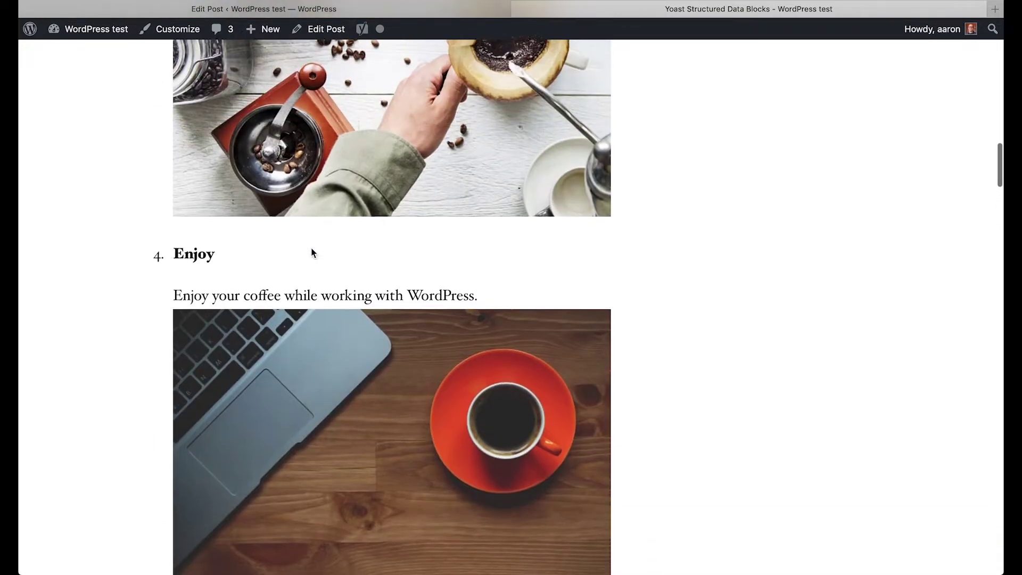
Open Safari's Web Inspector on the preview's Enjoy step and make the panel taller
{"action": "right_click", "coordinate": [569, 248]}
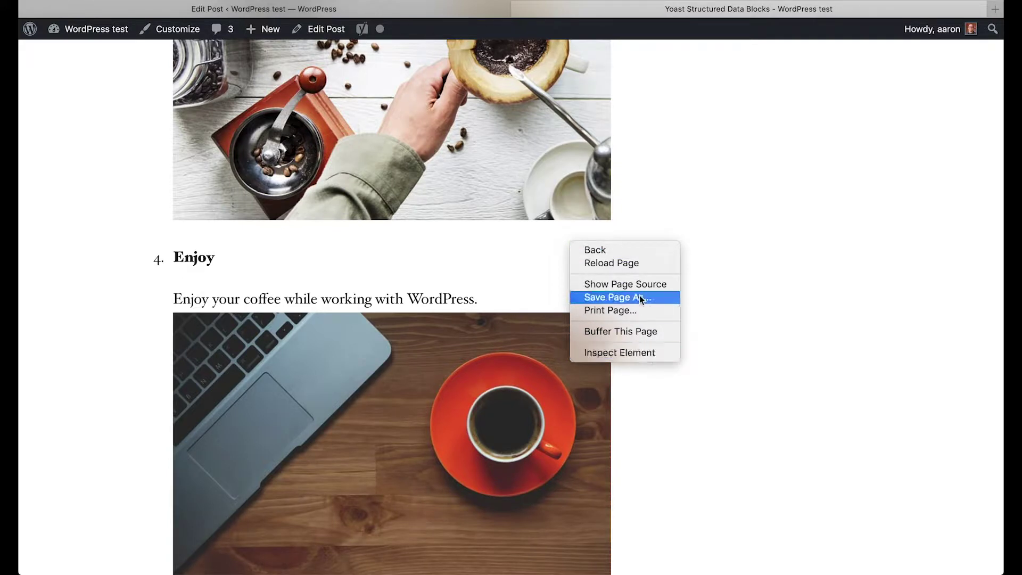
{"action": "left_click", "coordinate": [640, 354]}
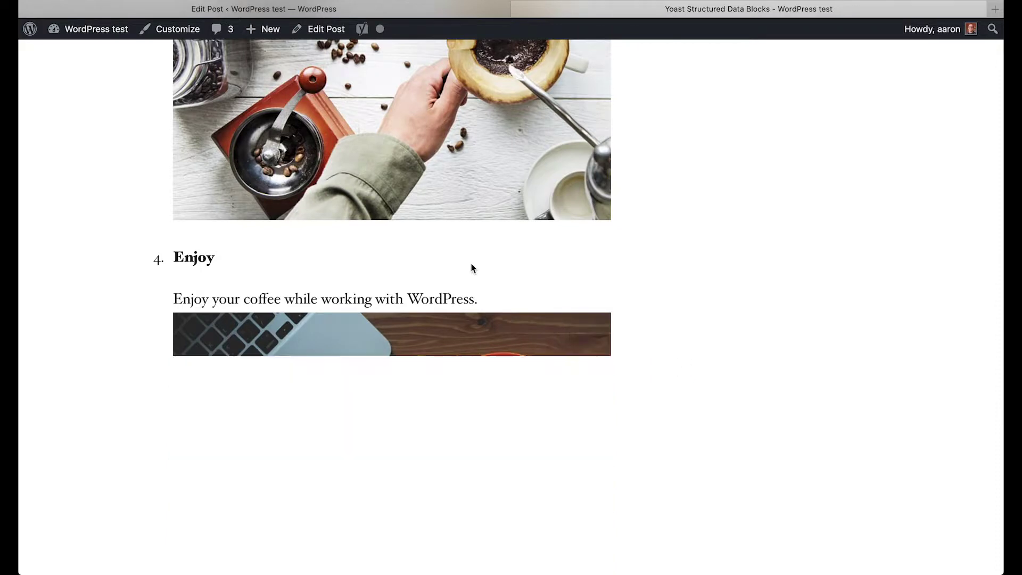
{"action": "left_click_drag", "start_coordinate": [484, 358], "coordinate": [484, 335]}
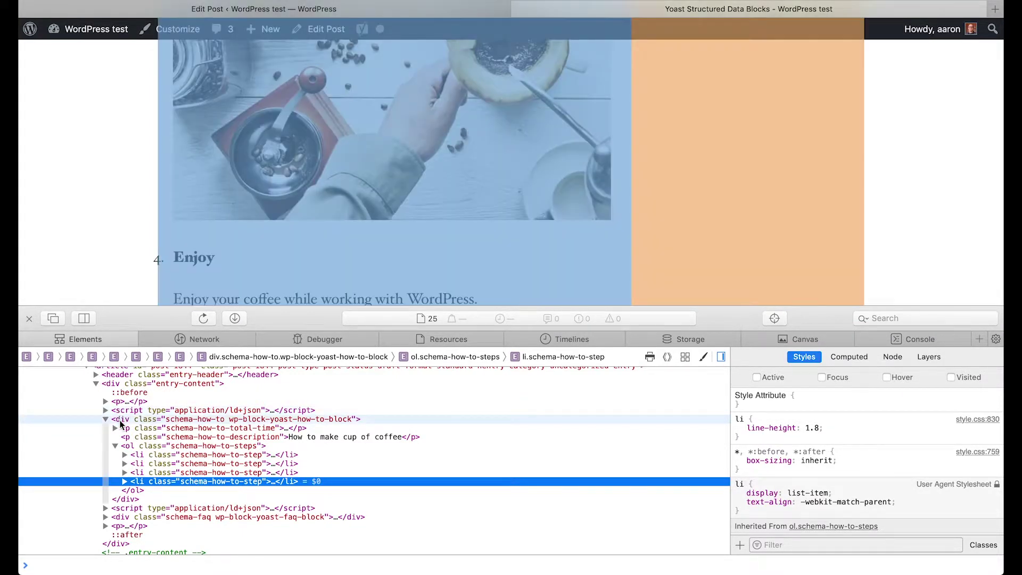
Select the schema-how-to div, then expand its total time paragraph and the ld+json script
{"action": "left_click", "coordinate": [122, 421]}
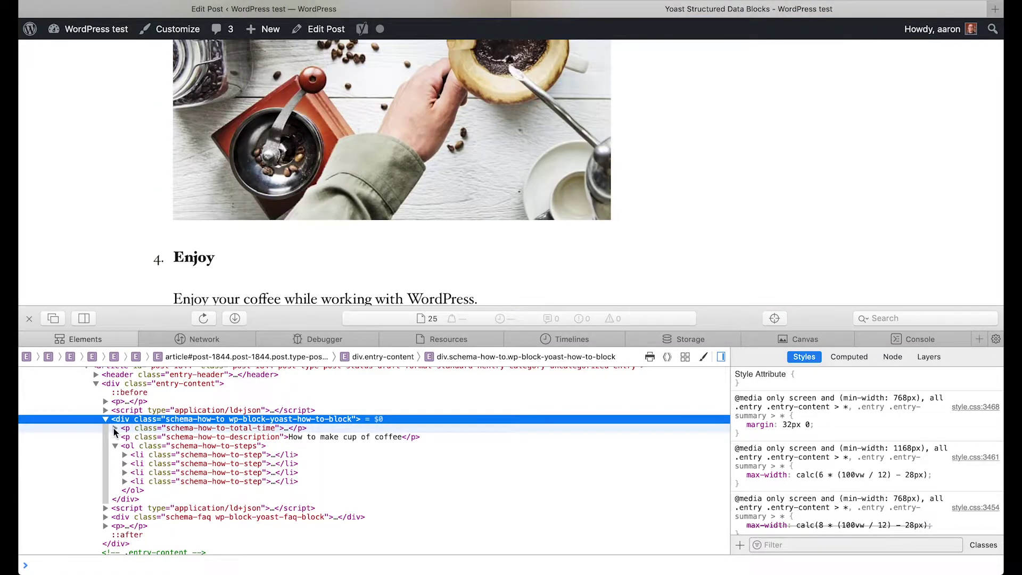
{"action": "left_click", "coordinate": [115, 429]}
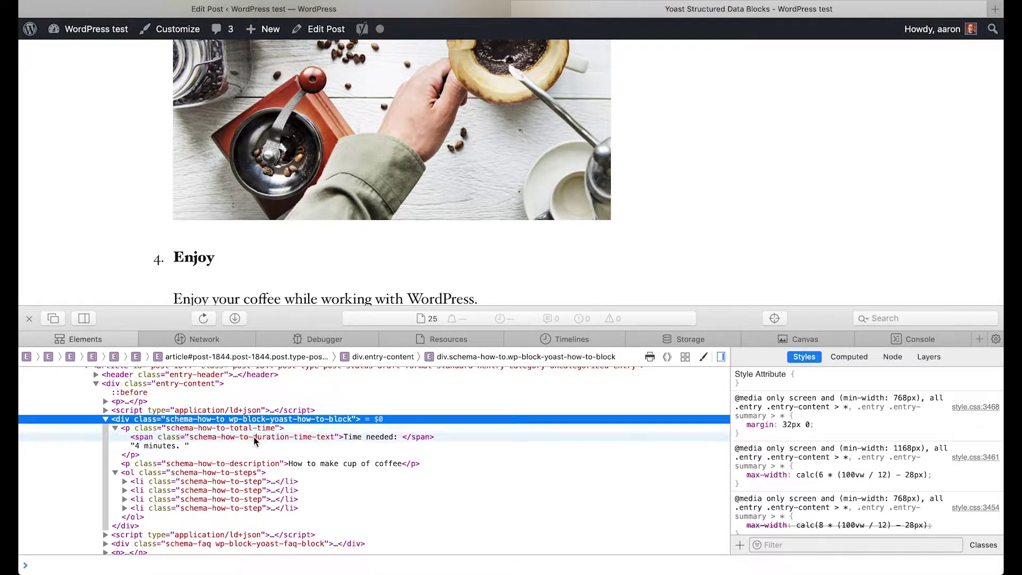
{"action": "scroll", "coordinate": [165, 415], "scroll_direction": "up", "scroll_amount": 2}
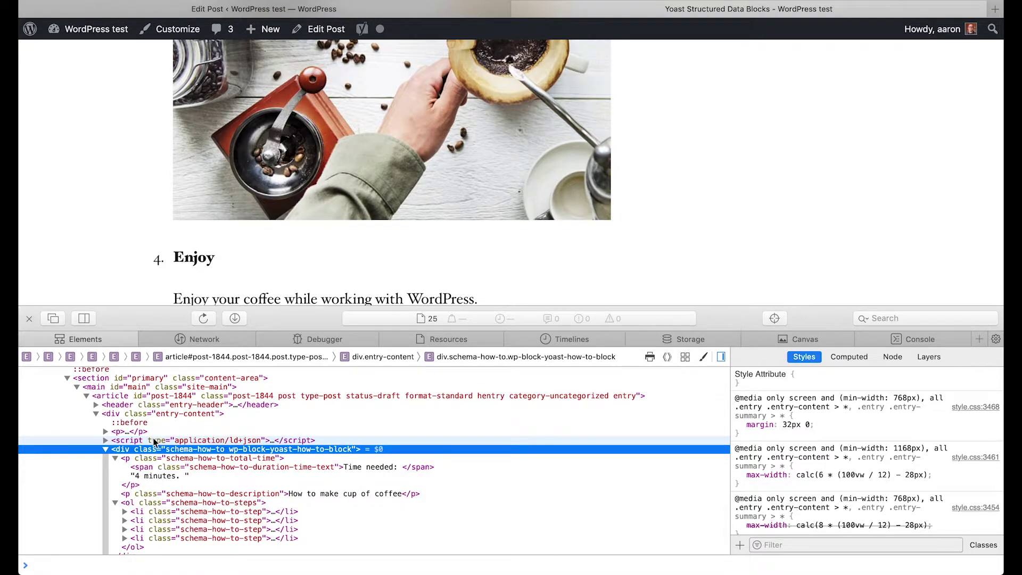
{"action": "left_click", "coordinate": [105, 440]}
{"action": "scroll", "coordinate": [164, 443], "scroll_direction": "down", "scroll_amount": 2}
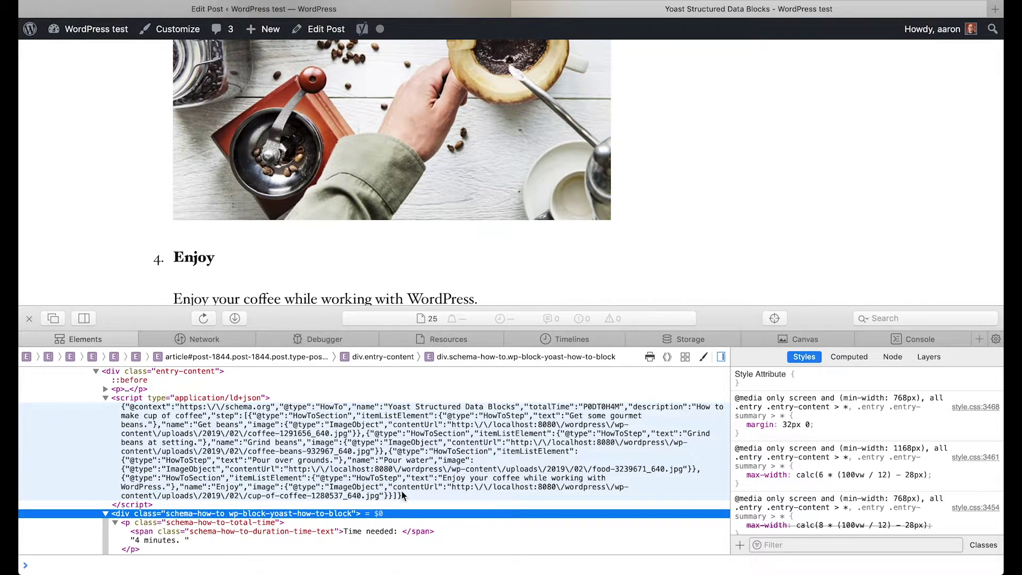
{"action": "scroll", "coordinate": [286, 174], "scroll_direction": "up", "scroll_amount": 10}
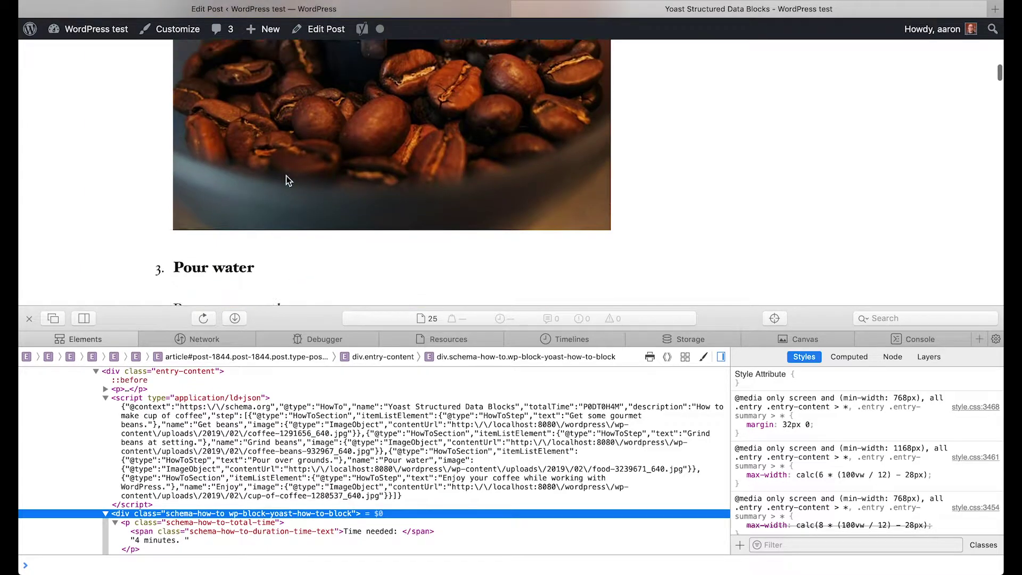
{"action": "scroll", "coordinate": [214, 232], "scroll_direction": "up", "scroll_amount": 8}
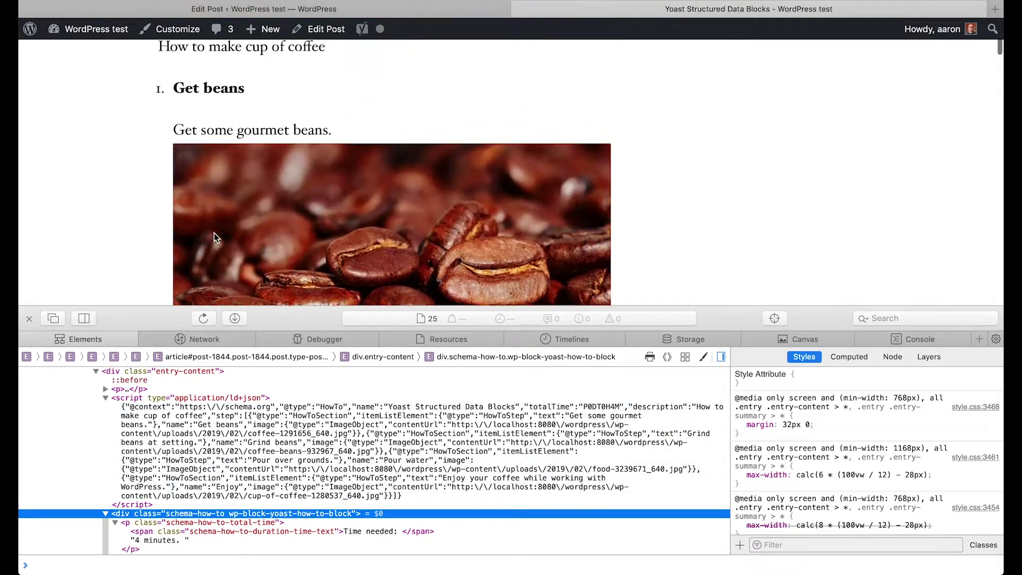
{"action": "scroll", "coordinate": [214, 234], "scroll_direction": "up", "scroll_amount": 1}
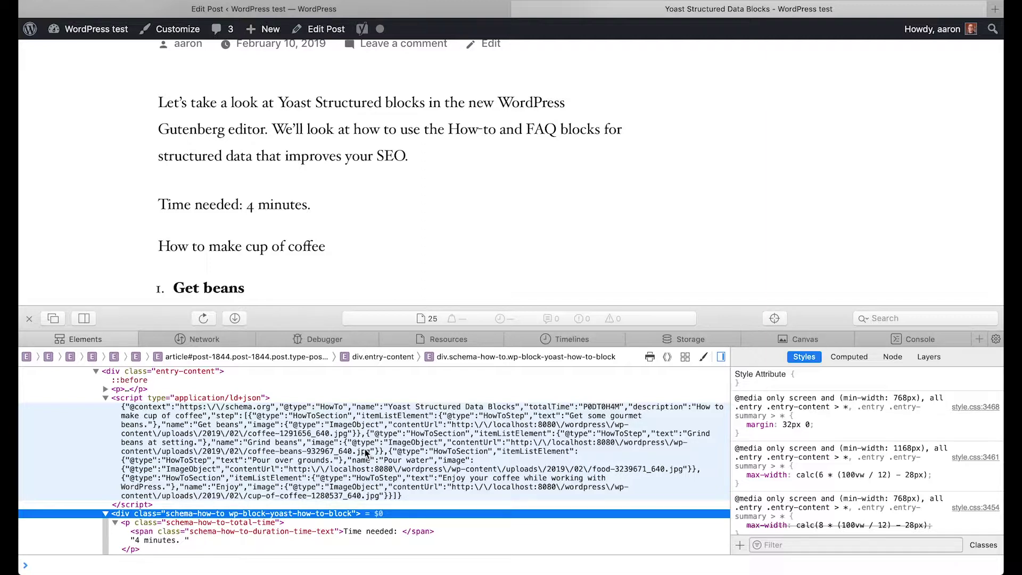
{"action": "scroll", "coordinate": [367, 453], "scroll_direction": "up", "scroll_amount": 3}
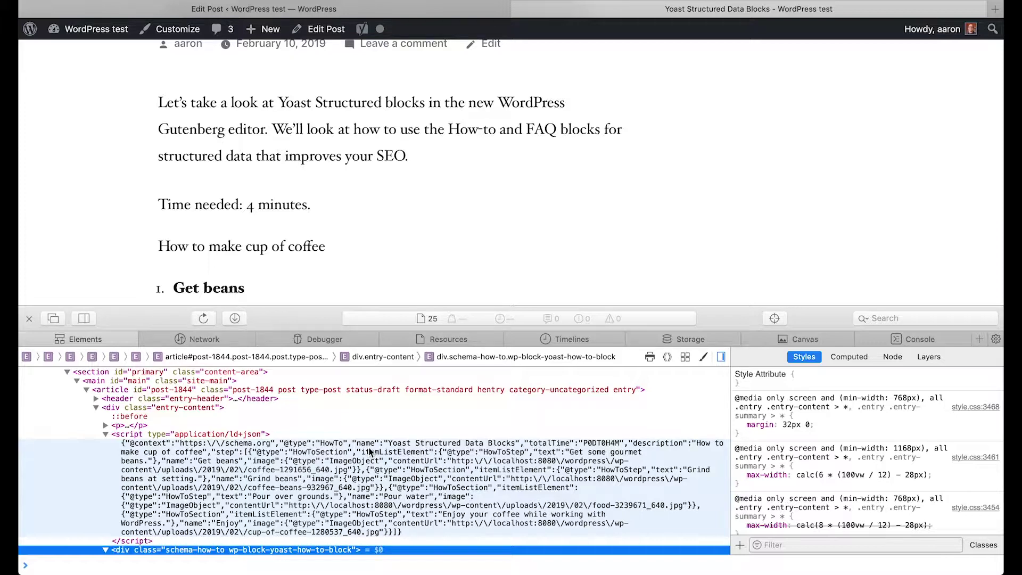
Scroll through the Elements tree, then close the Web Inspector to restore the full preview
{"action": "scroll", "coordinate": [131, 424], "scroll_direction": "down", "scroll_amount": 2}
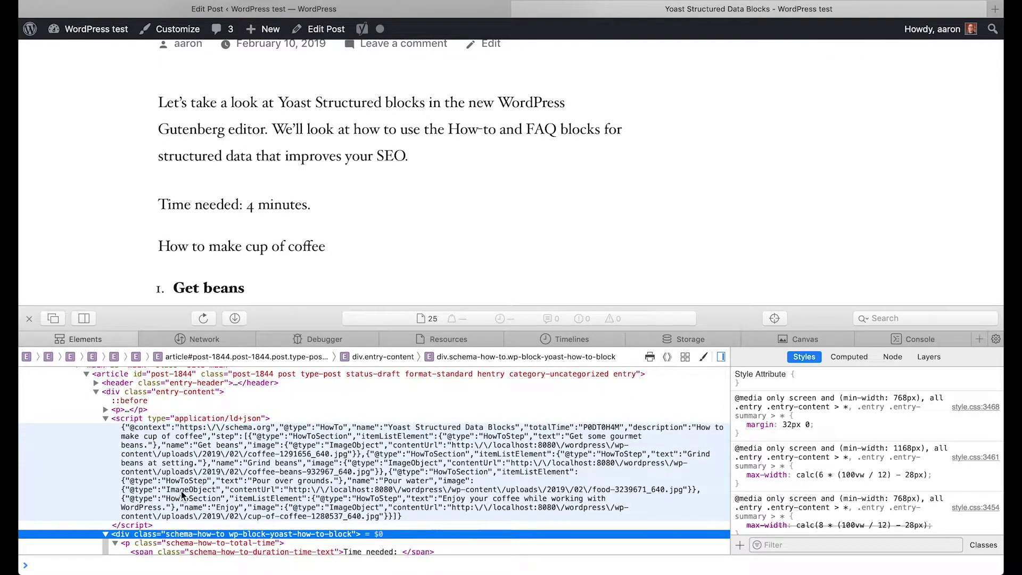
{"action": "scroll", "coordinate": [184, 495], "scroll_direction": "down", "scroll_amount": 3}
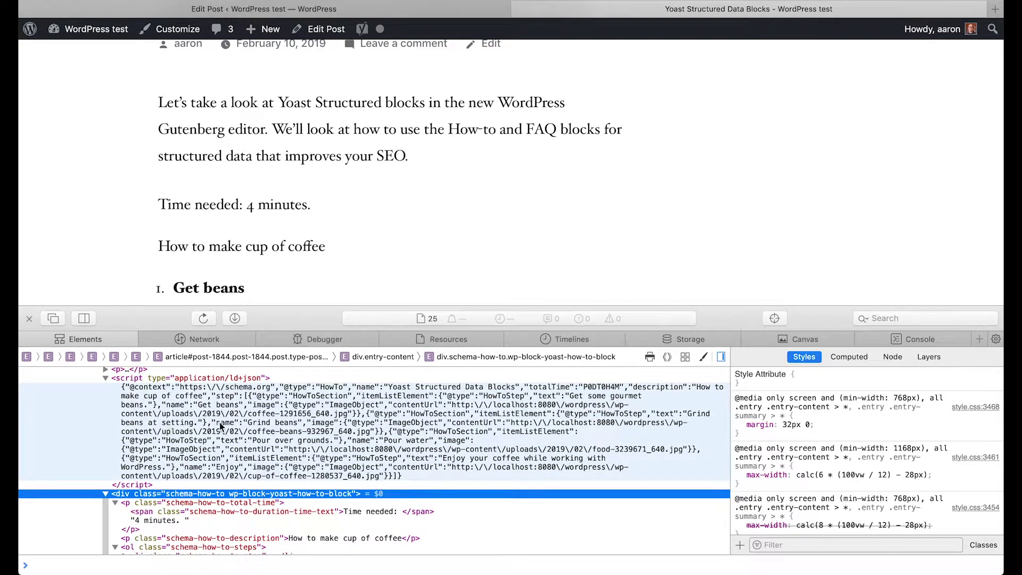
{"action": "scroll", "coordinate": [238, 425], "scroll_direction": "up", "scroll_amount": 2}
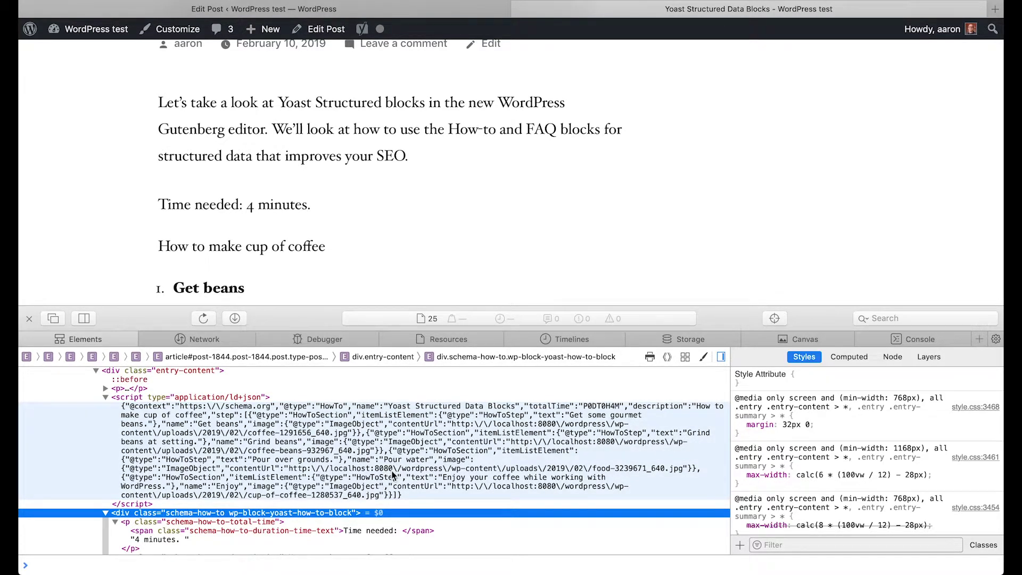
{"action": "scroll", "coordinate": [392, 475], "scroll_direction": "down", "scroll_amount": 1}
{"action": "scroll", "coordinate": [288, 227], "scroll_direction": "down", "scroll_amount": 4}
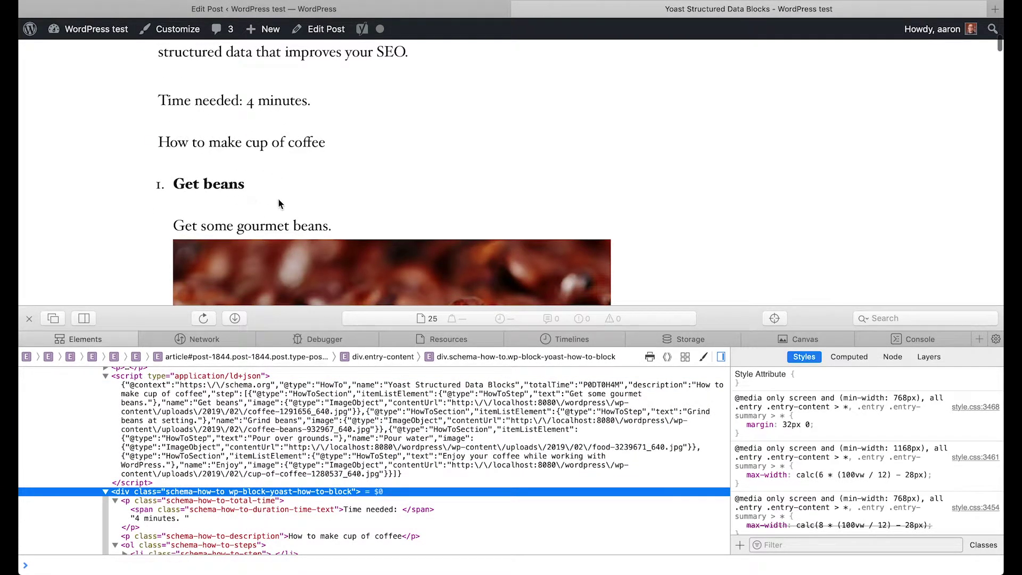
{"action": "scroll", "coordinate": [237, 201], "scroll_direction": "up", "scroll_amount": 1}
{"action": "scroll", "coordinate": [216, 204], "scroll_direction": "down", "scroll_amount": 1}
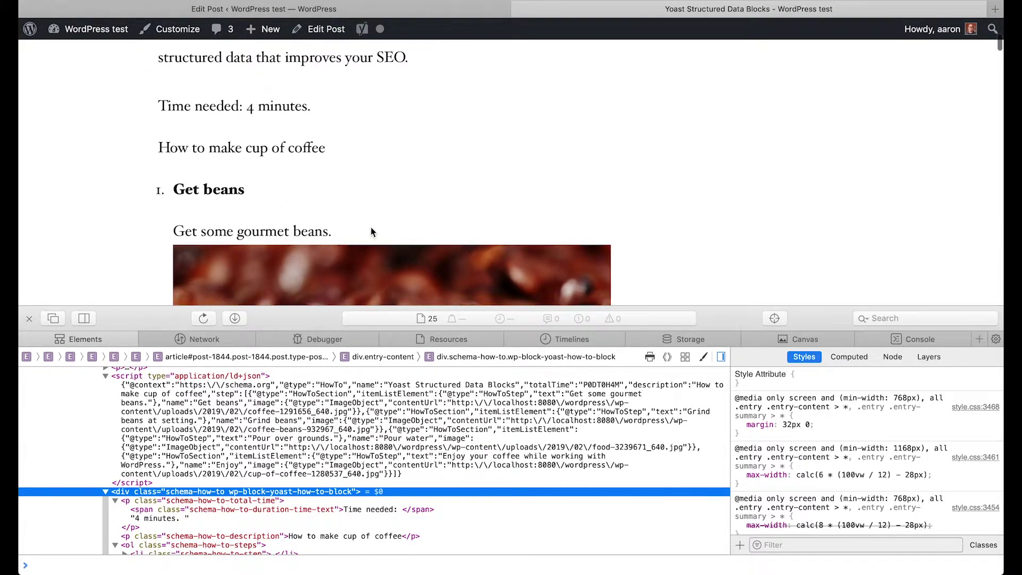
{"action": "scroll", "coordinate": [372, 231], "scroll_direction": "down", "scroll_amount": 1}
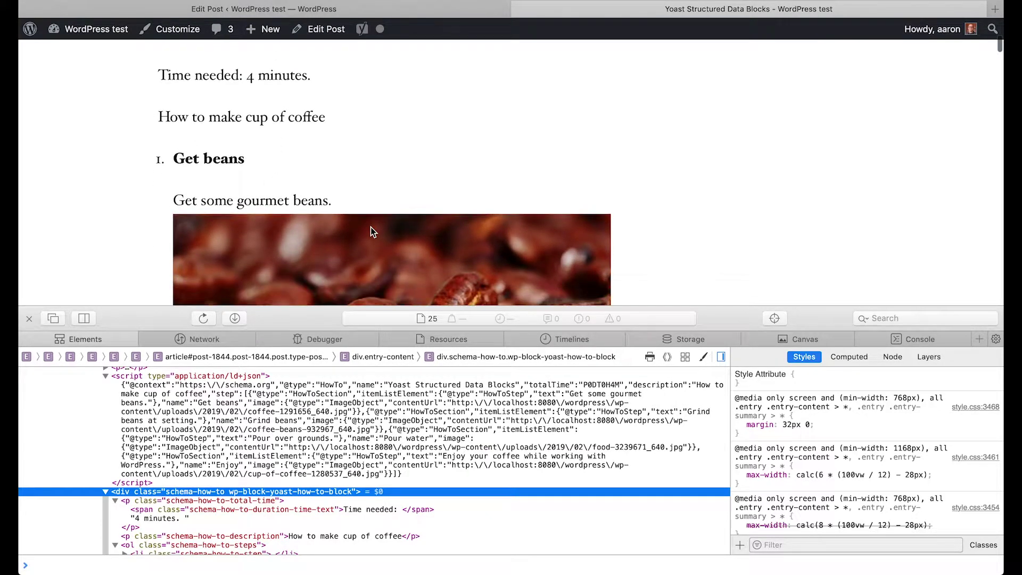
{"action": "left_click", "coordinate": [30, 319]}
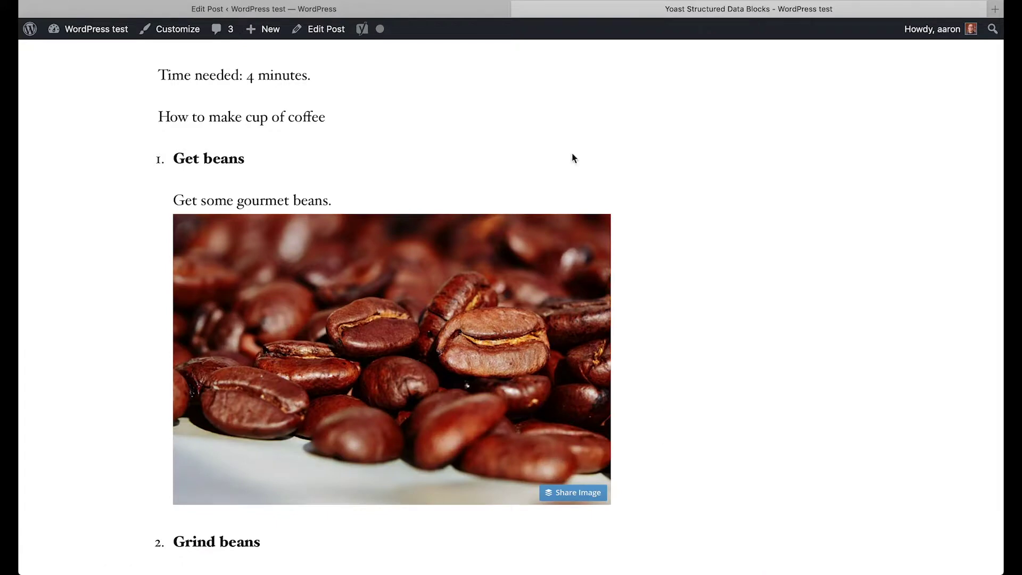
Back in the editor, enter FAQ question 'What makes a great pet?' with the answer 'Fluffy bunnies.'
{"action": "left_click", "coordinate": [429, 15]}
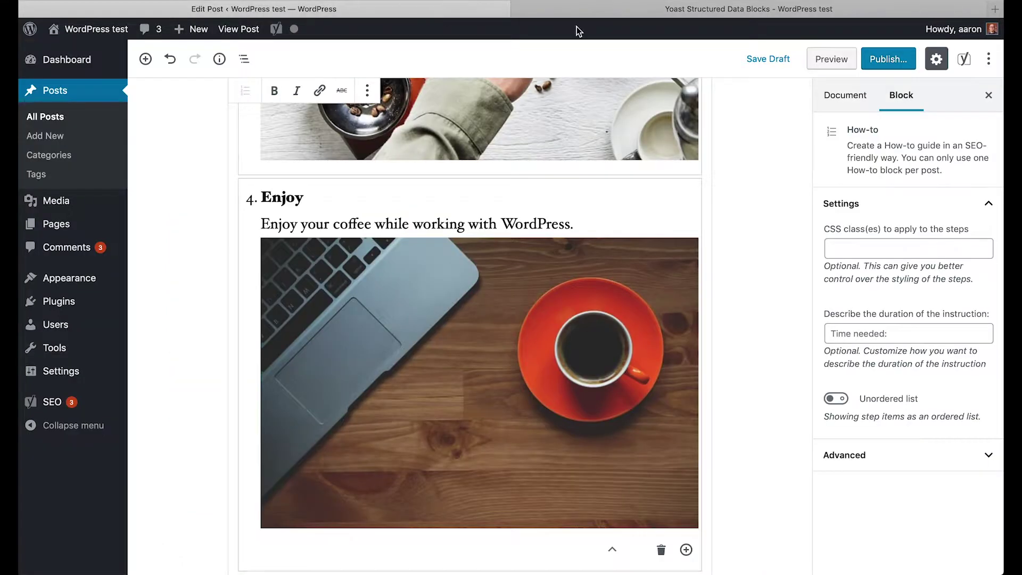
{"action": "scroll", "coordinate": [622, 169], "scroll_direction": "down", "scroll_amount": 5}
{"action": "scroll", "coordinate": [622, 169], "scroll_direction": "down", "scroll_amount": 2}
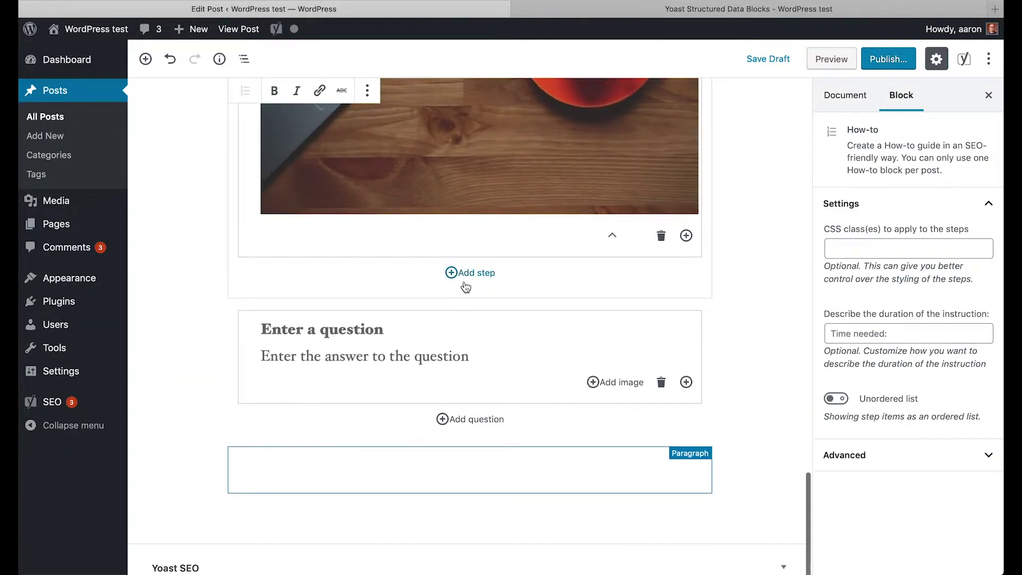
{"action": "left_click", "coordinate": [397, 333]}
{"action": "left_click", "coordinate": [437, 330]}
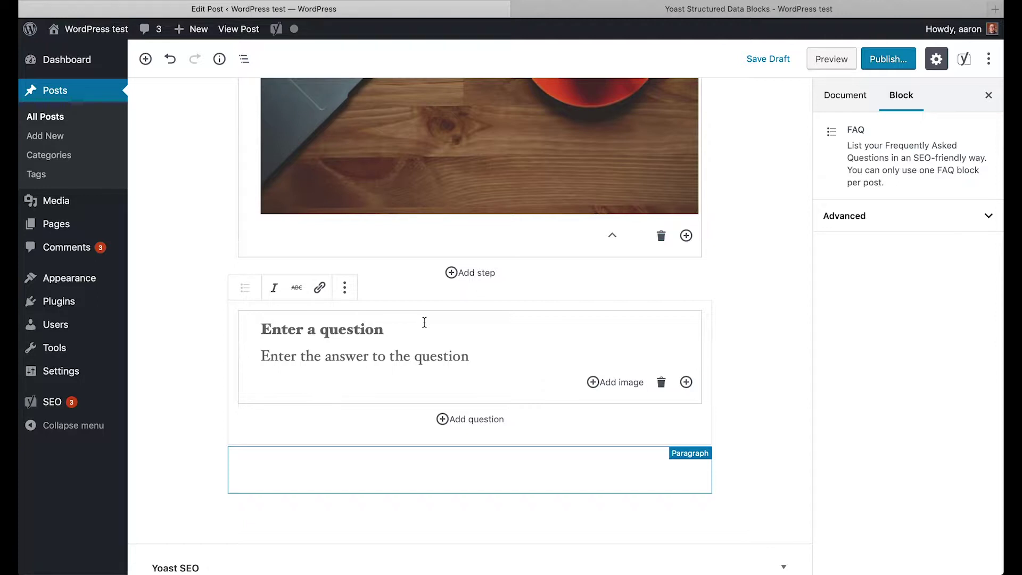
{"action": "type", "text": "What"}
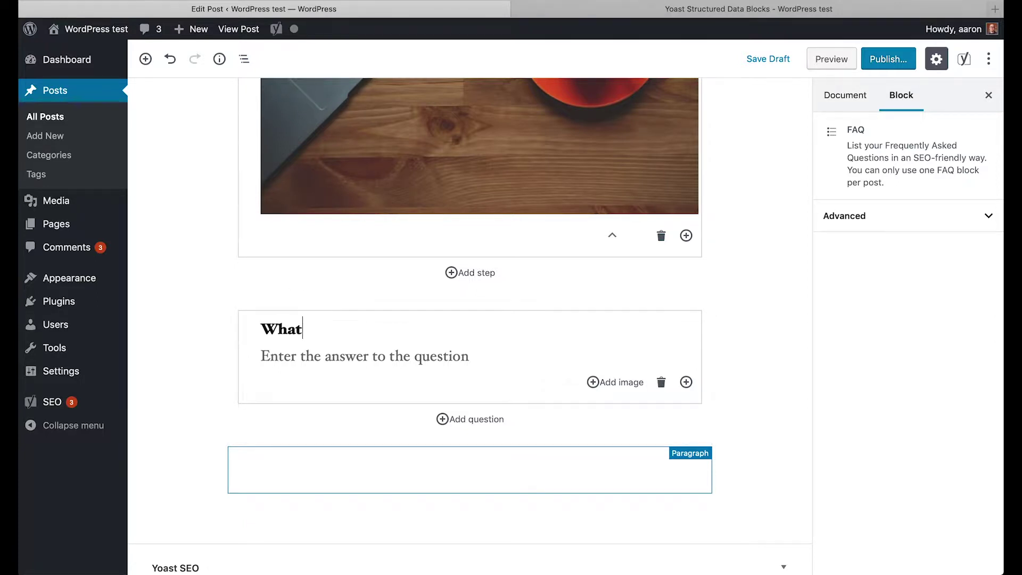
{"action": "type", "text": " makes a great pet?"}
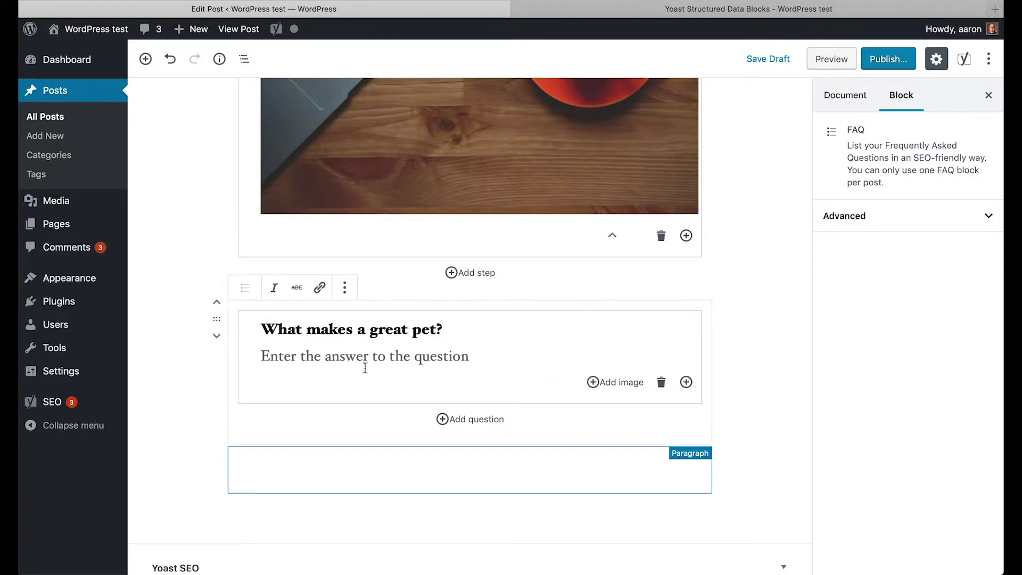
{"action": "left_click", "coordinate": [360, 356]}
{"action": "type", "text": "Fluffy "}
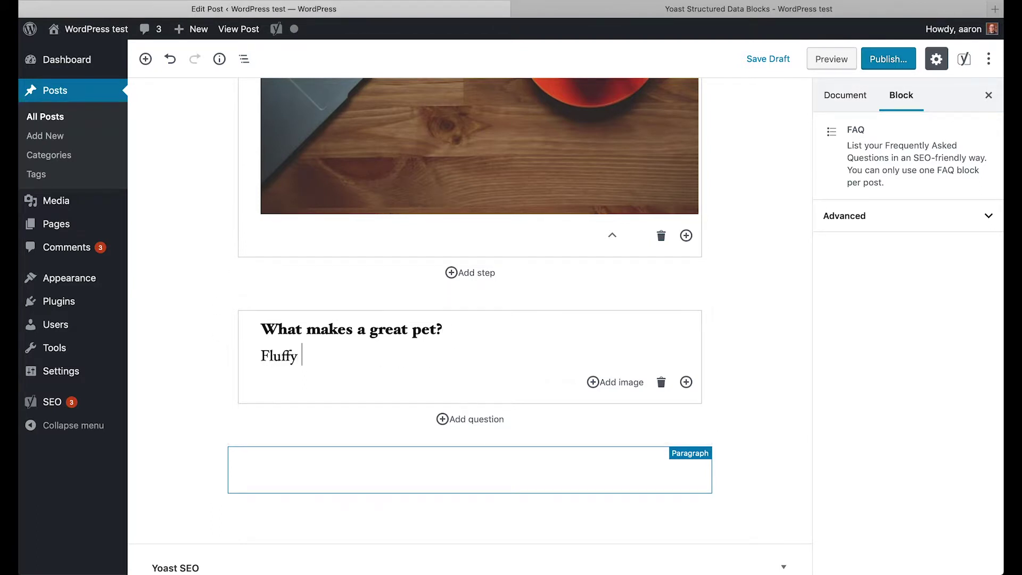
{"action": "type", "text": "bunnies."}
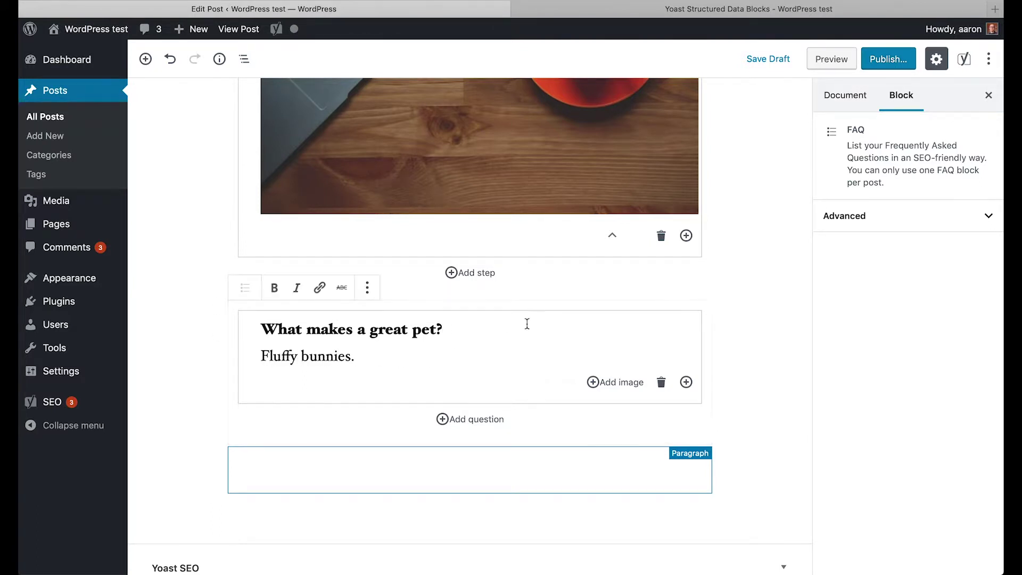
Insert the white bunny photo from the Media Library under the 'Fluffy bunnies.' answer
{"action": "left_click", "coordinate": [631, 386]}
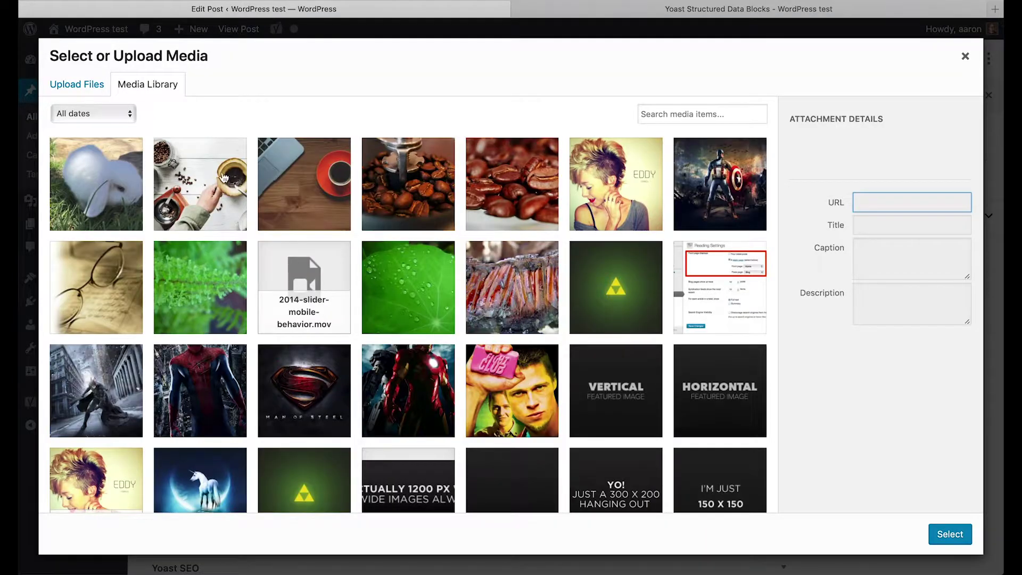
{"action": "left_click", "coordinate": [121, 188]}
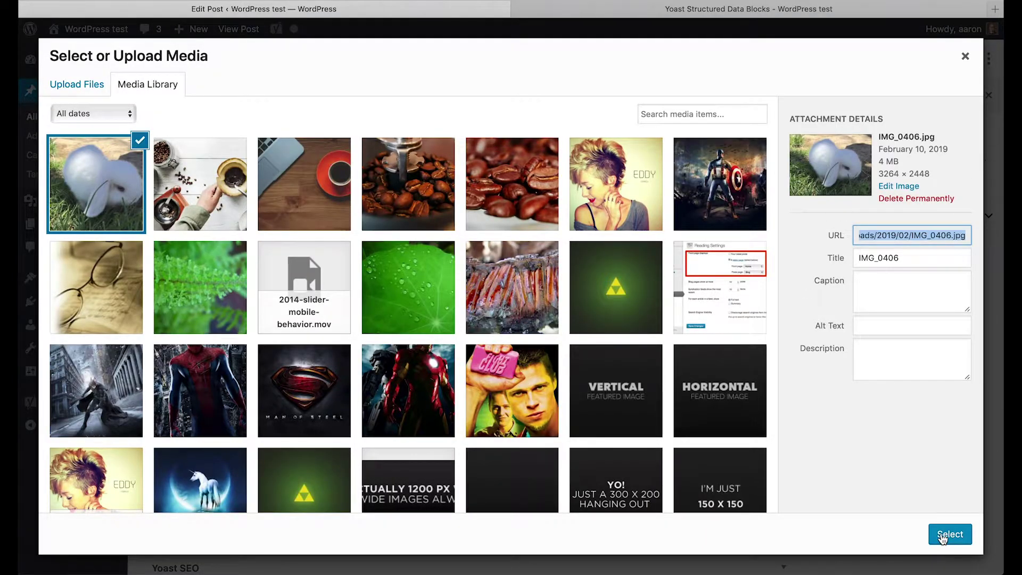
{"action": "left_click", "coordinate": [949, 534]}
{"action": "scroll", "coordinate": [611, 317], "scroll_direction": "down", "scroll_amount": 4}
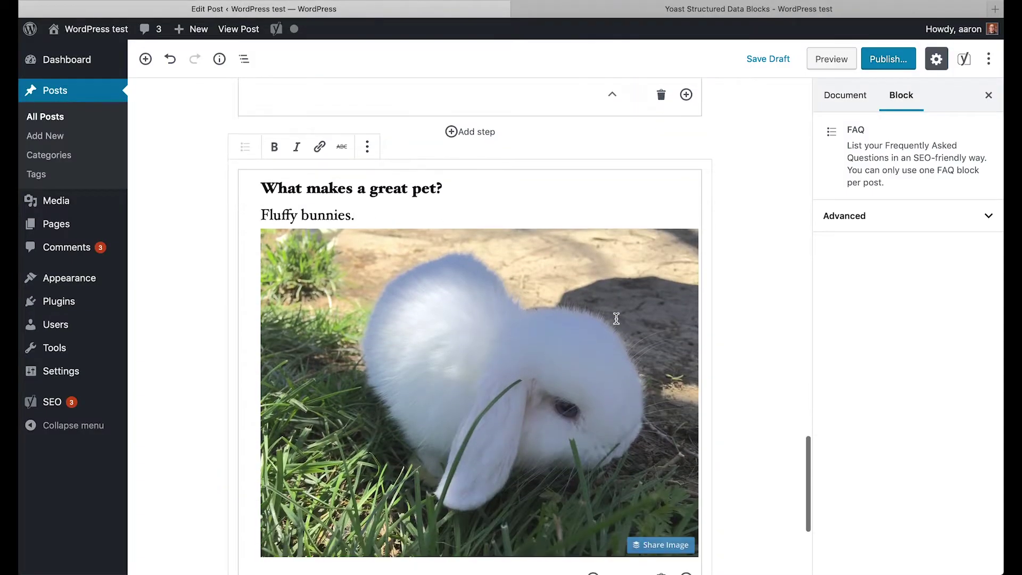
{"action": "scroll", "coordinate": [601, 314], "scroll_direction": "down", "scroll_amount": 1}
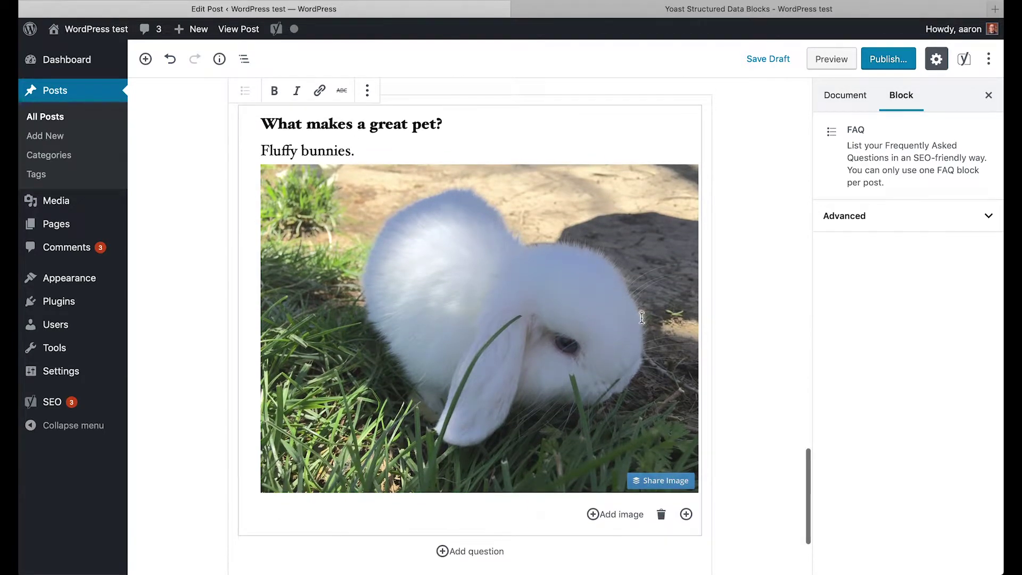
{"action": "scroll", "coordinate": [564, 255], "scroll_direction": "down", "scroll_amount": 2}
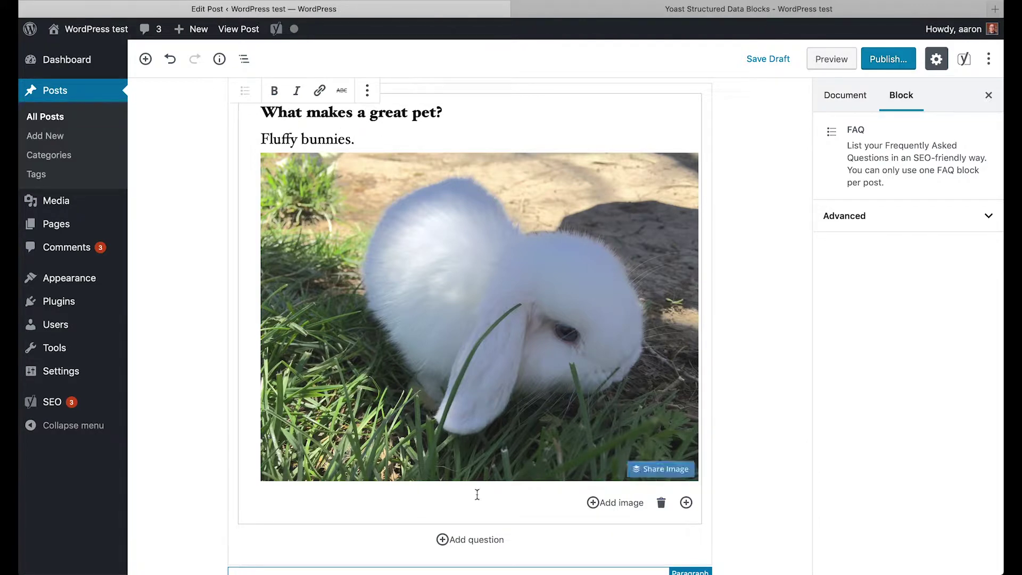
{"action": "scroll", "coordinate": [486, 538], "scroll_direction": "down", "scroll_amount": 3}
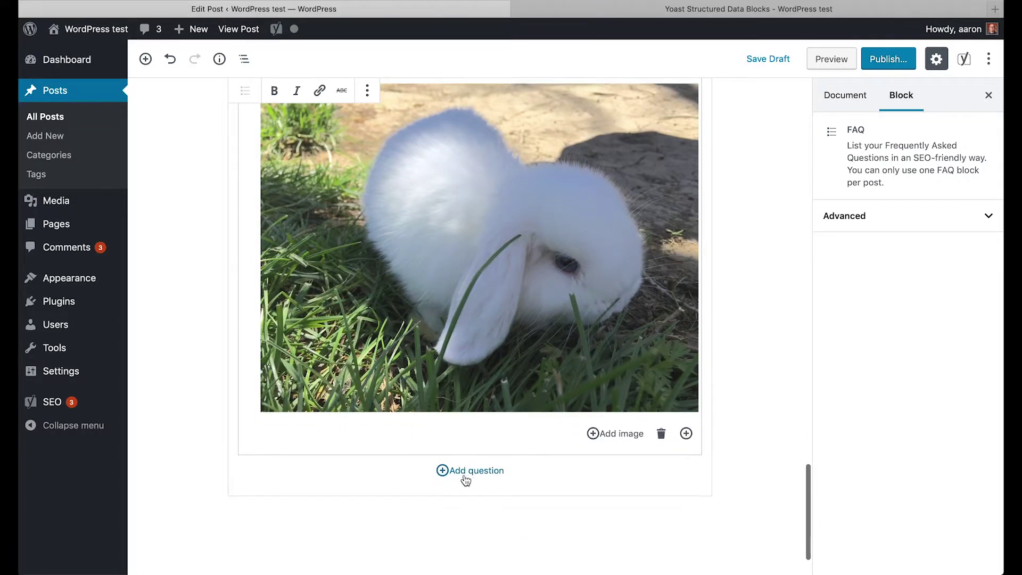
Preview the draft post down to the 'What makes a great pet?' FAQ and bunny photo
{"action": "left_click", "coordinate": [833, 61]}
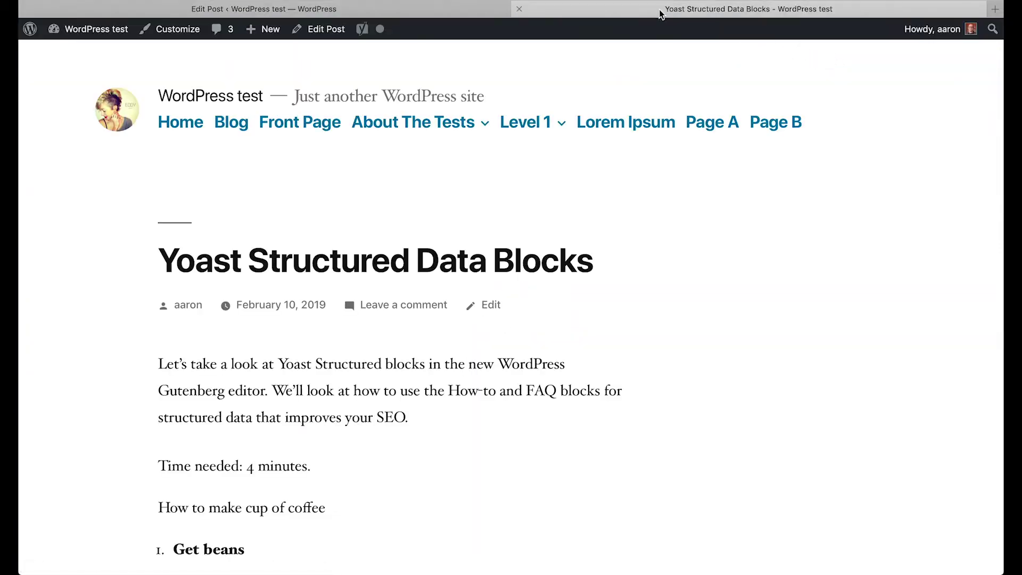
{"action": "scroll", "coordinate": [607, 245], "scroll_direction": "down", "scroll_amount": 20}
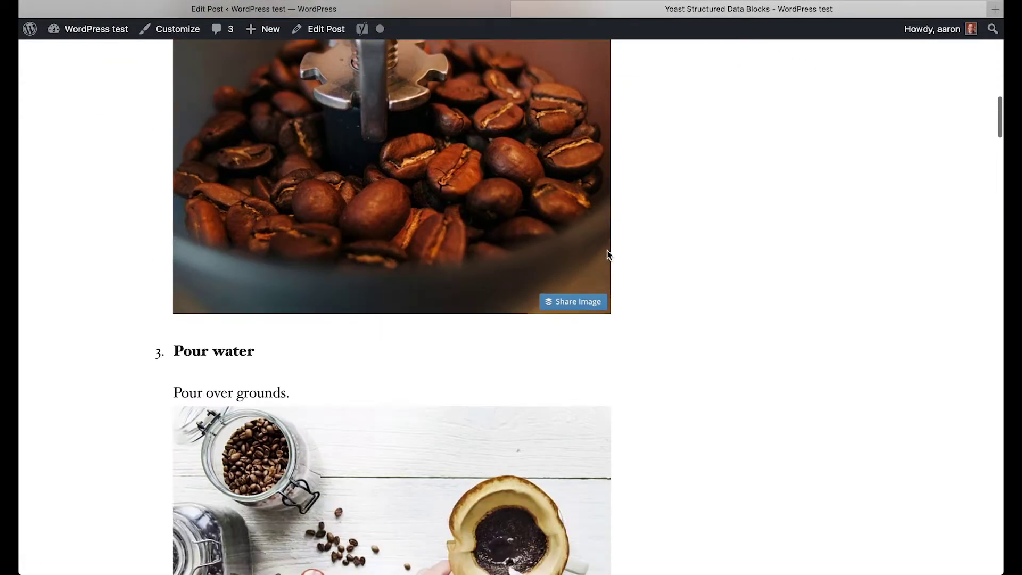
{"action": "scroll", "coordinate": [607, 255], "scroll_direction": "down", "scroll_amount": 12}
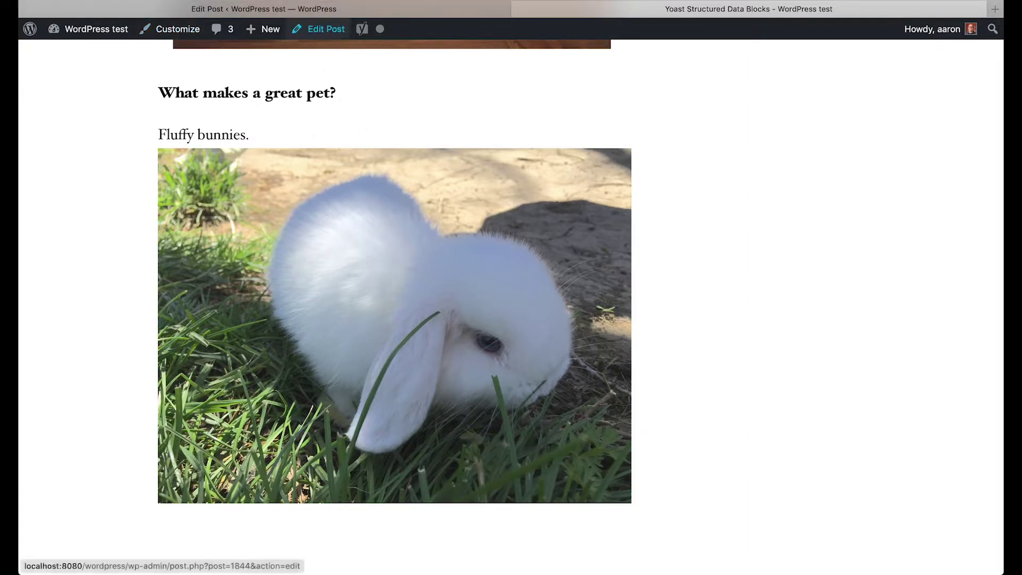
Publish the Yoast Structured Data Blocks post and view its live page
{"action": "left_click", "coordinate": [319, 9]}
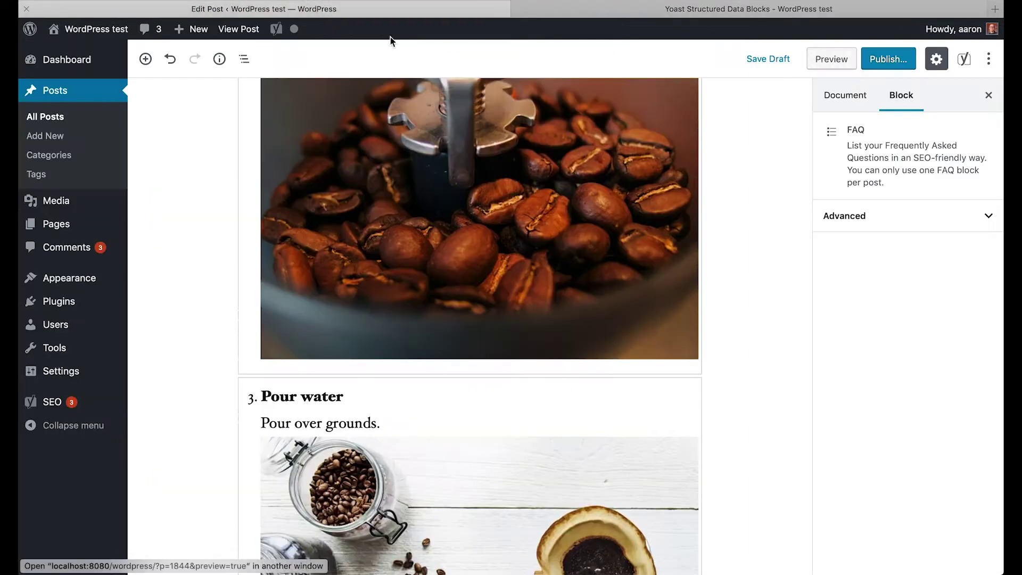
{"action": "left_click", "coordinate": [887, 60]}
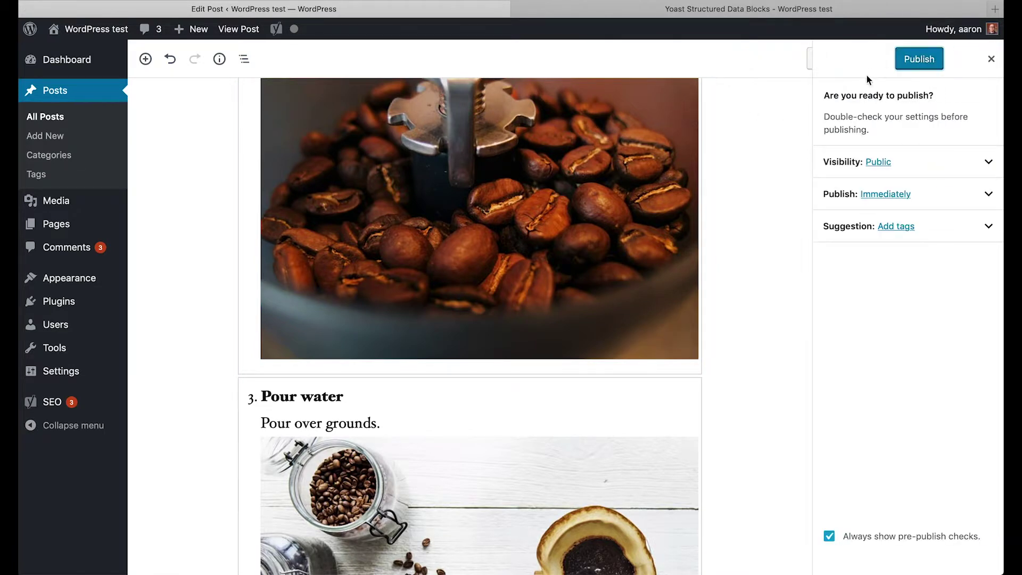
{"action": "left_click", "coordinate": [916, 61]}
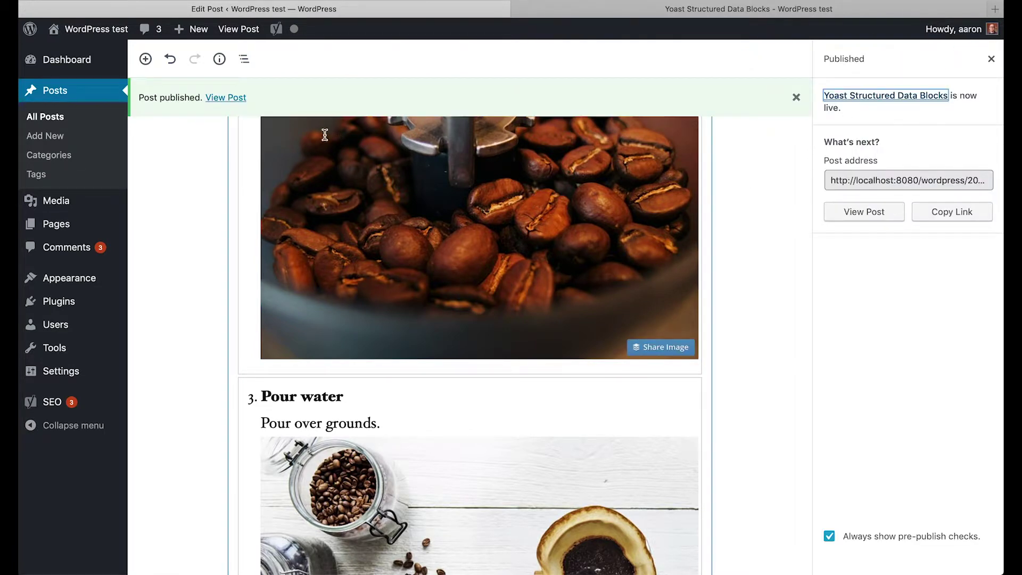
{"action": "left_click", "coordinate": [231, 100]}
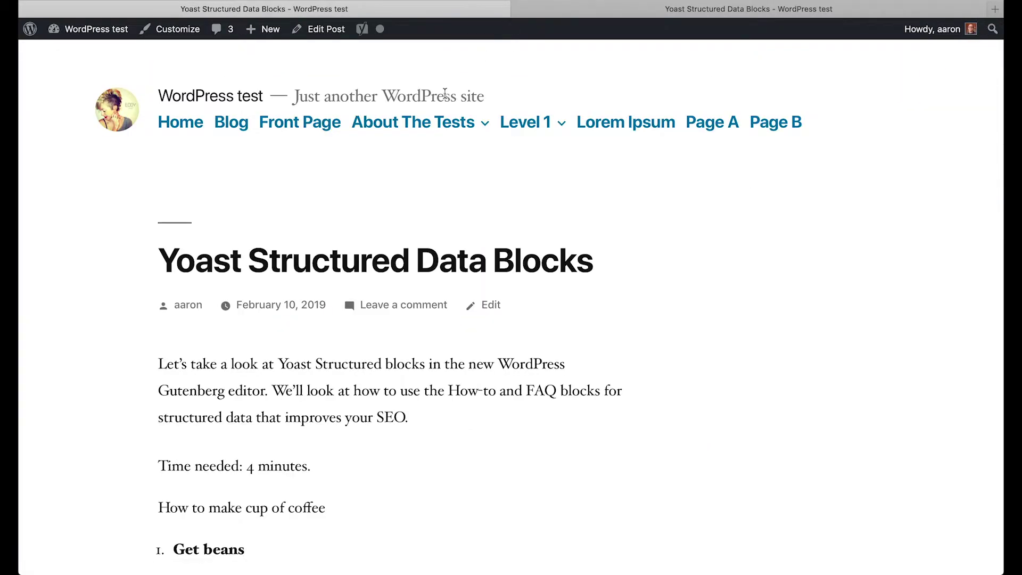
Activate and publish the Twenty Seventeen theme through the Customizer, then return to the post
{"action": "left_click", "coordinate": [181, 32]}
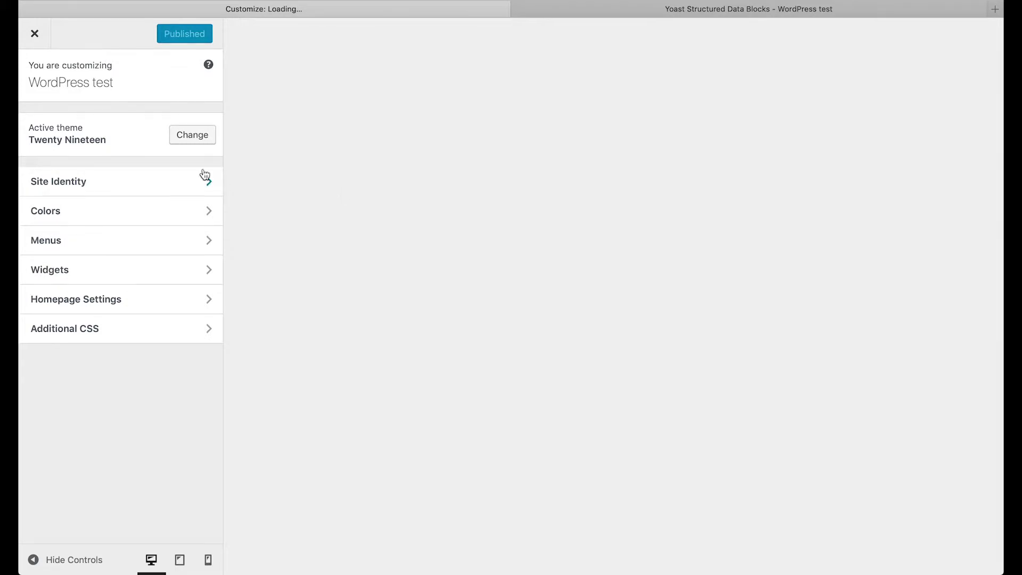
{"action": "left_click", "coordinate": [198, 136]}
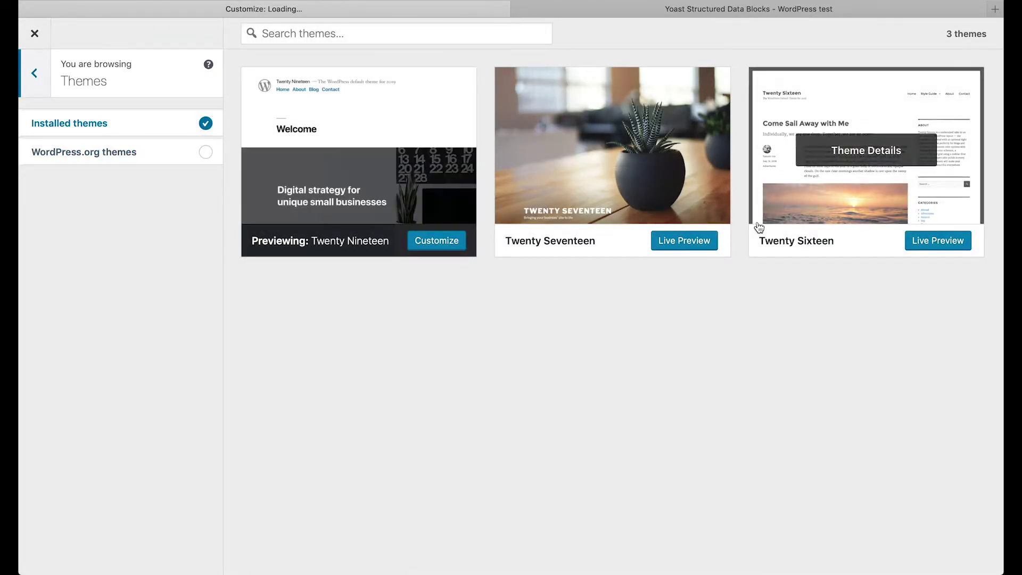
{"action": "left_click", "coordinate": [610, 184]}
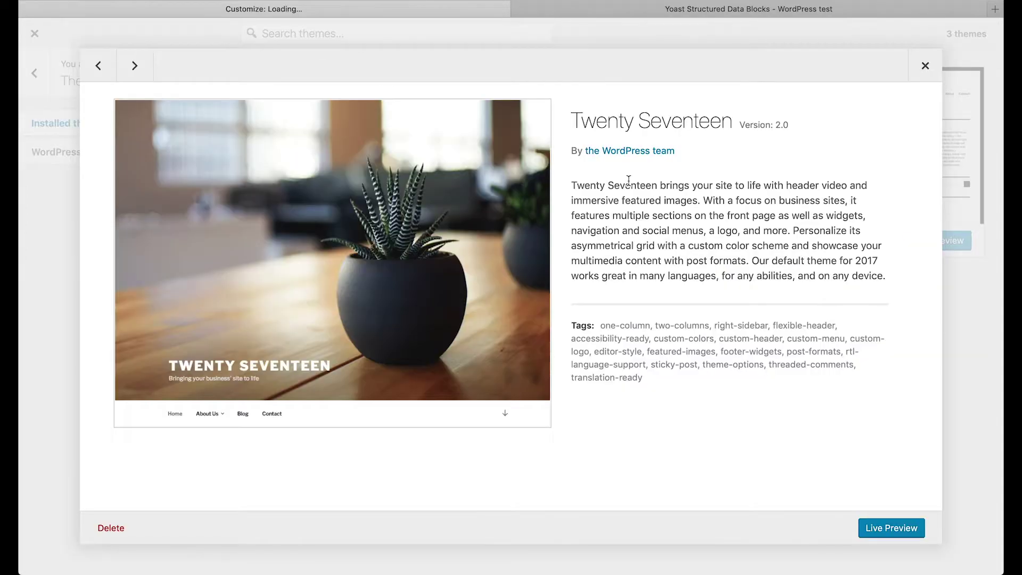
{"action": "left_click", "coordinate": [887, 529]}
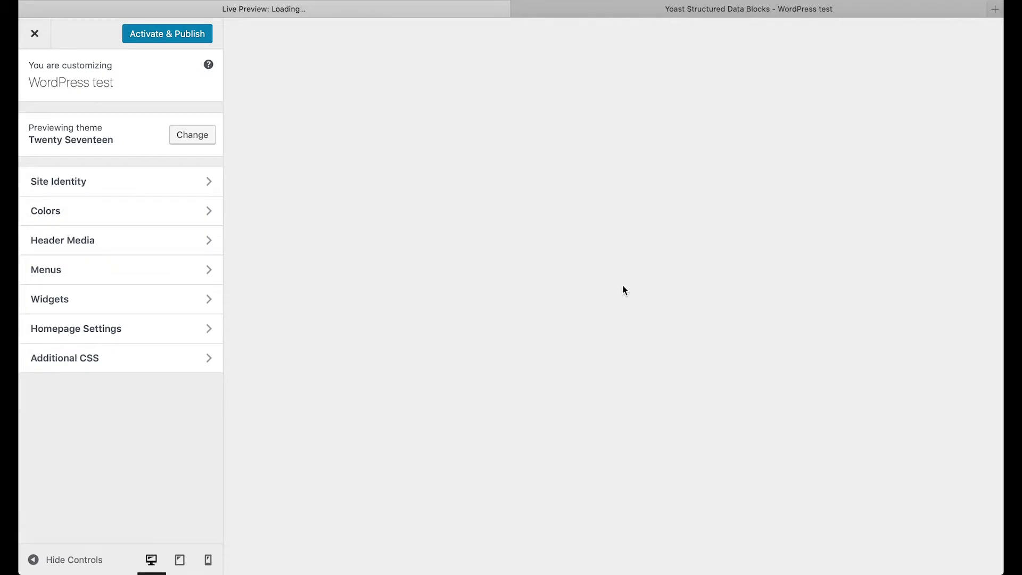
{"action": "left_click", "coordinate": [169, 33]}
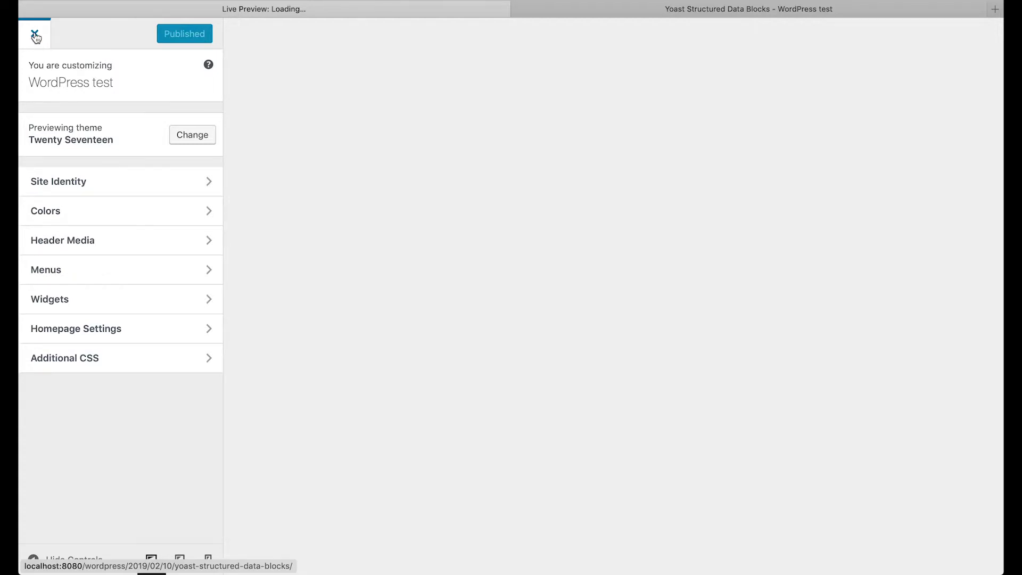
{"action": "left_click", "coordinate": [35, 36]}
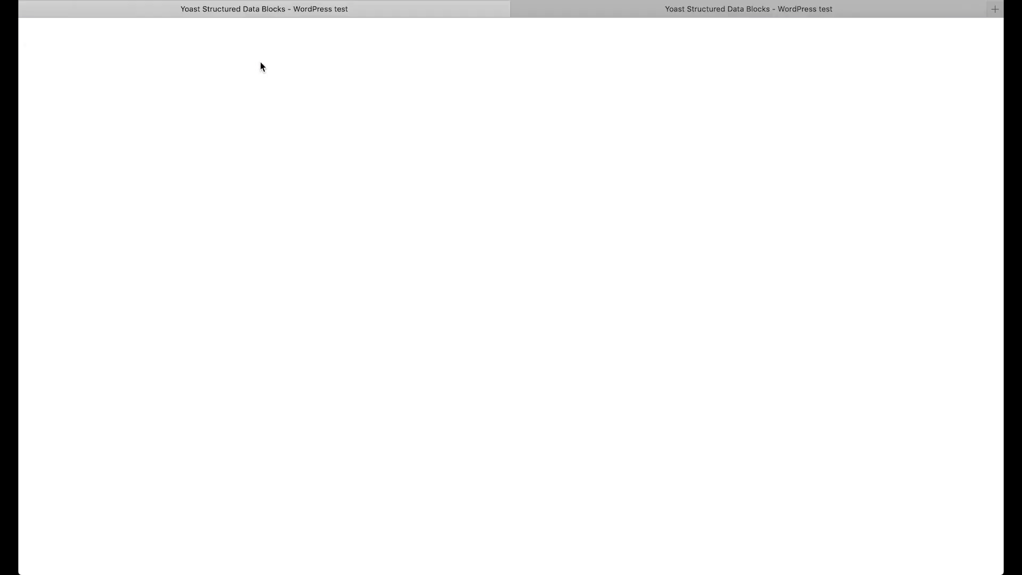
Scroll through the live post in Twenty Seventeen to review the coffee steps and FAQ
{"action": "mouse_move", "coordinate": [434, 186]}
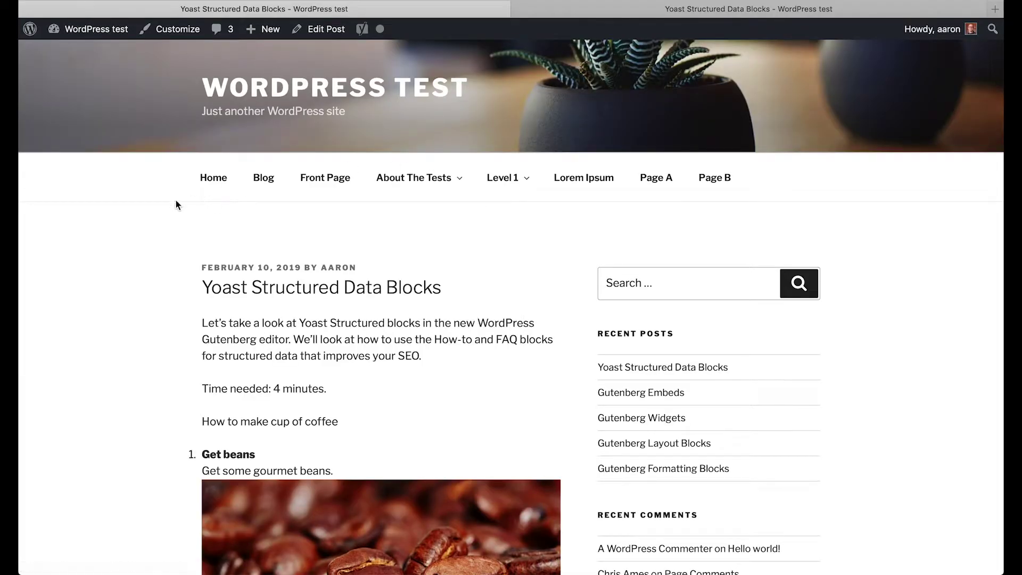
{"action": "scroll", "coordinate": [176, 199], "scroll_direction": "down", "scroll_amount": 2}
{"action": "scroll", "coordinate": [176, 200], "scroll_direction": "up", "scroll_amount": 2}
{"action": "scroll", "coordinate": [201, 255], "scroll_direction": "down", "scroll_amount": 3}
{"action": "scroll", "coordinate": [186, 274], "scroll_direction": "up", "scroll_amount": 4}
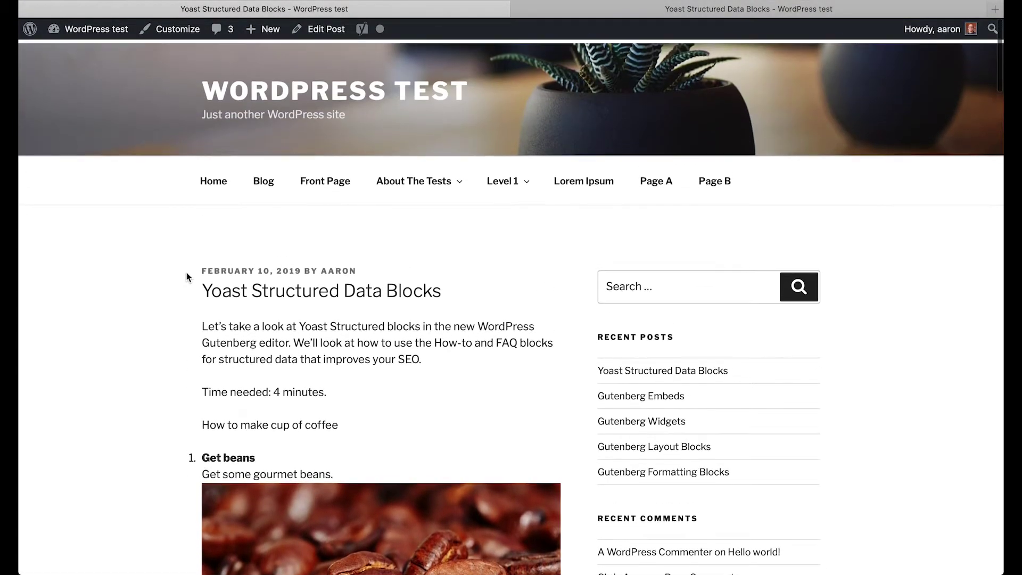
{"action": "scroll", "coordinate": [186, 273], "scroll_direction": "down", "scroll_amount": 8}
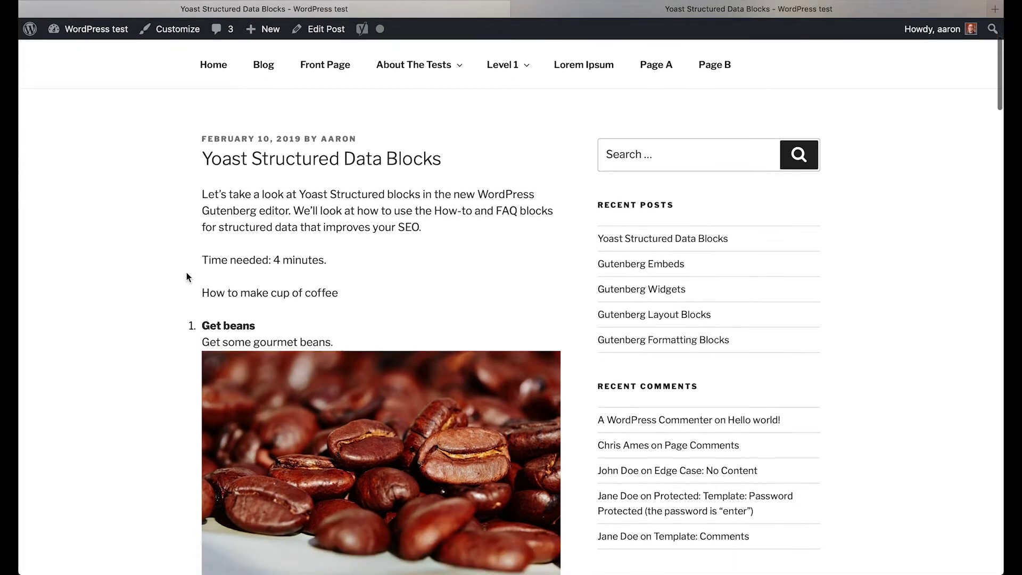
{"action": "scroll", "coordinate": [189, 277], "scroll_direction": "down", "scroll_amount": 1}
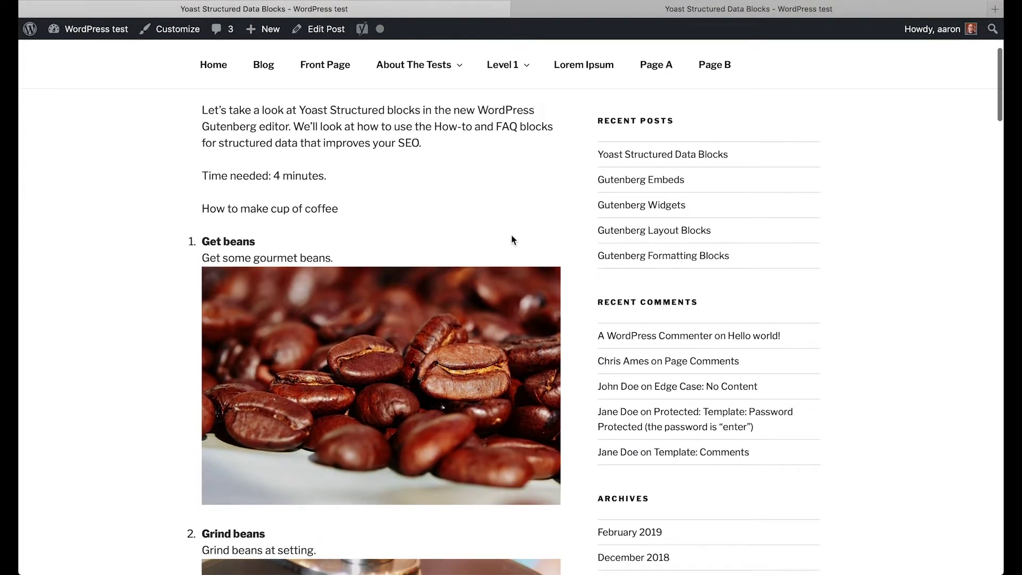
{"action": "scroll", "coordinate": [512, 234], "scroll_direction": "down", "scroll_amount": 8}
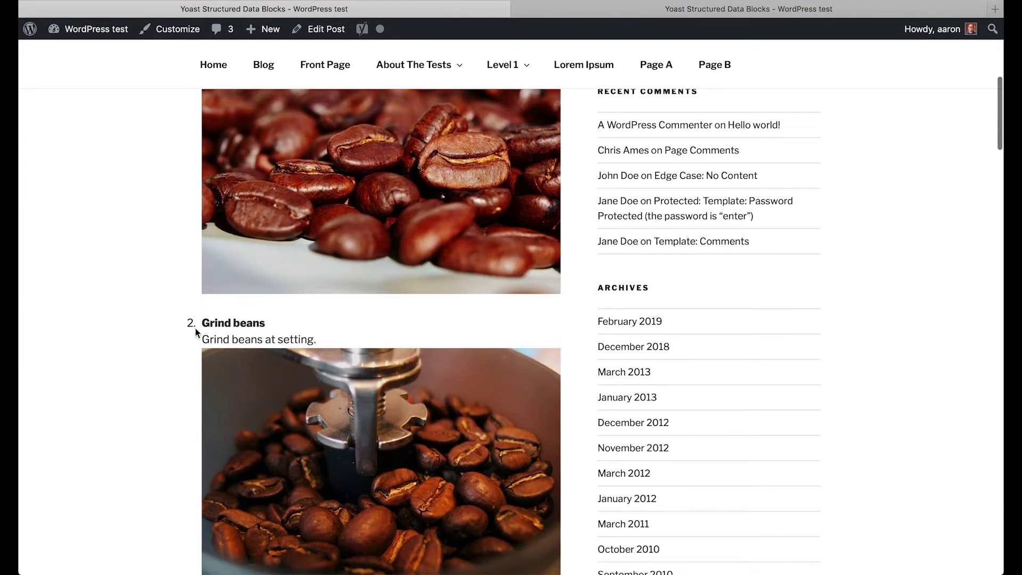
{"action": "scroll", "coordinate": [207, 330], "scroll_direction": "down", "scroll_amount": 15}
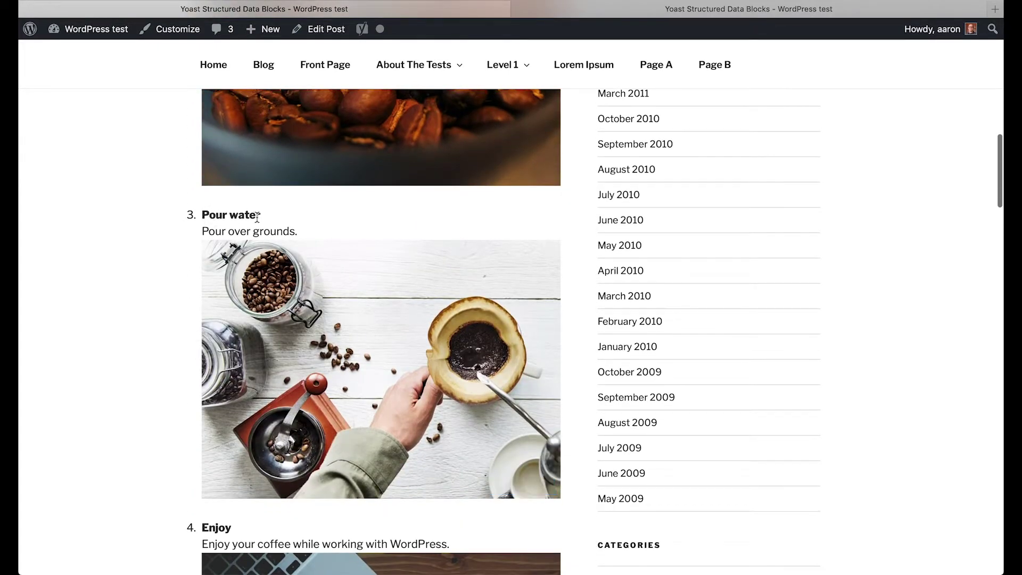
{"action": "scroll", "coordinate": [244, 239], "scroll_direction": "down", "scroll_amount": 17}
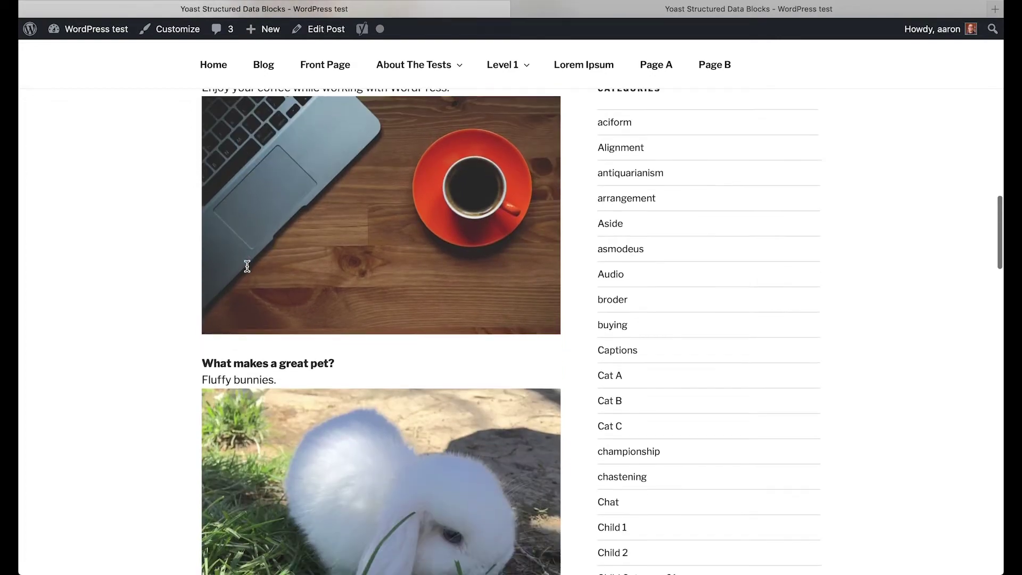
{"action": "scroll", "coordinate": [247, 266], "scroll_direction": "down", "scroll_amount": 6}
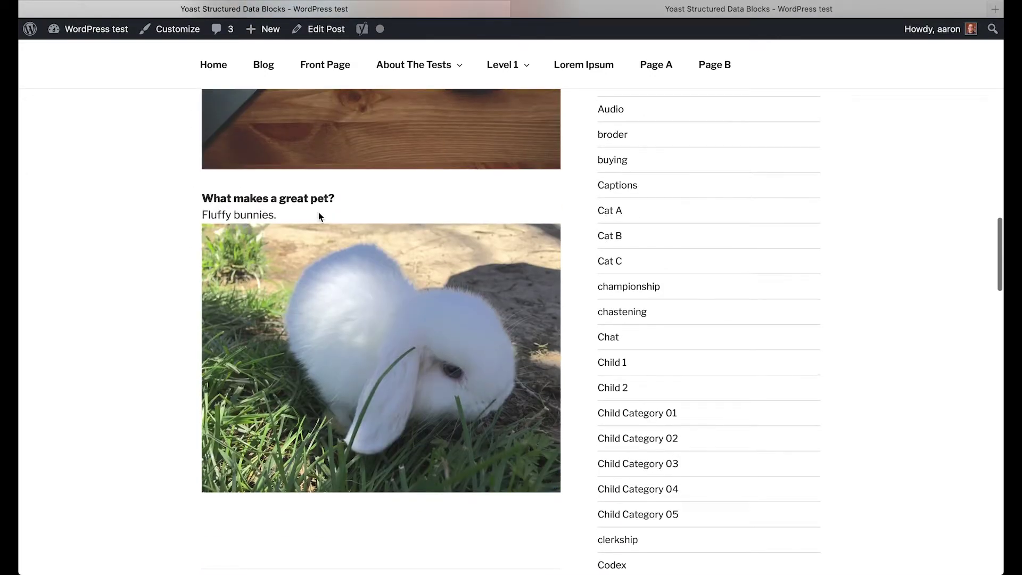
{"action": "scroll", "coordinate": [319, 216], "scroll_direction": "up", "scroll_amount": 20}
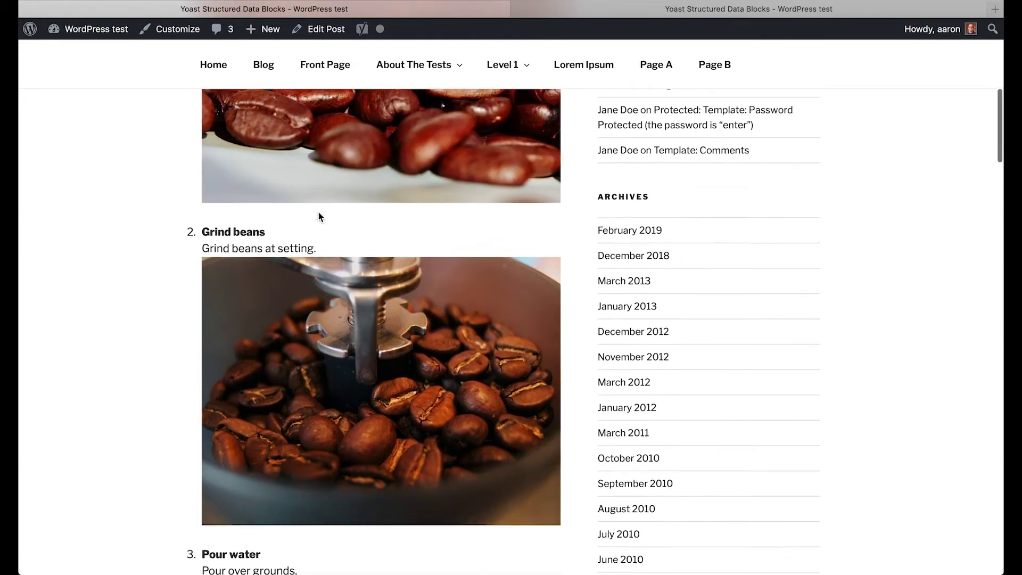
{"action": "scroll", "coordinate": [319, 215], "scroll_direction": "up", "scroll_amount": 14}
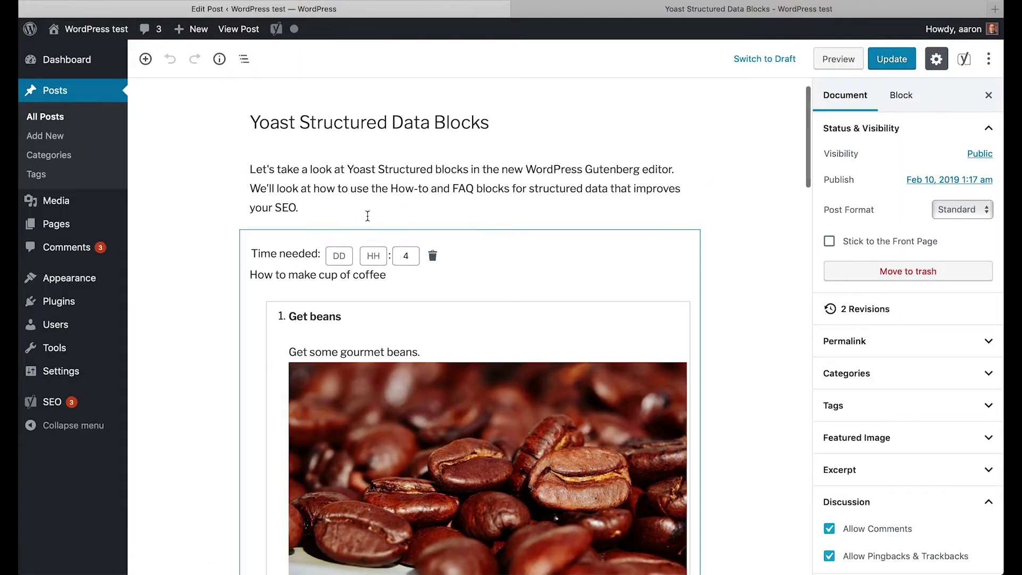
Add a 'How to make coffee.' heading above the How-to steps
{"action": "left_click", "coordinate": [470, 229]}
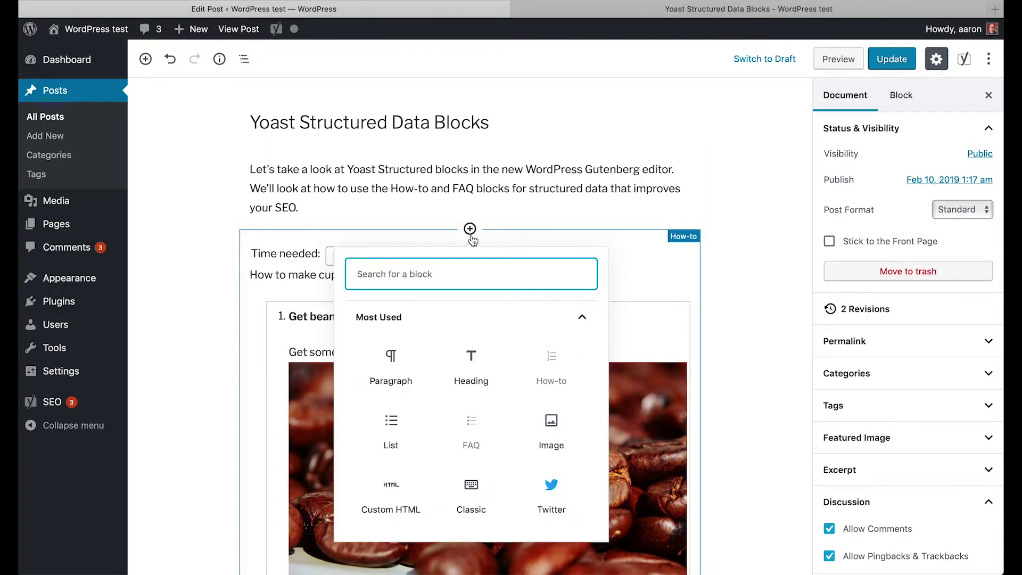
{"action": "left_click", "coordinate": [469, 366]}
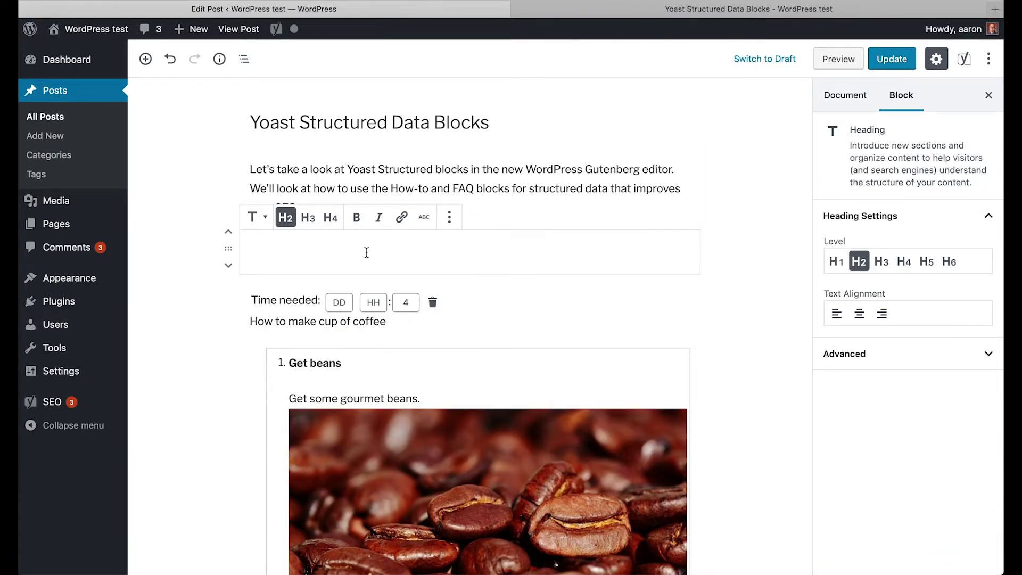
{"action": "type", "text": "How to "}
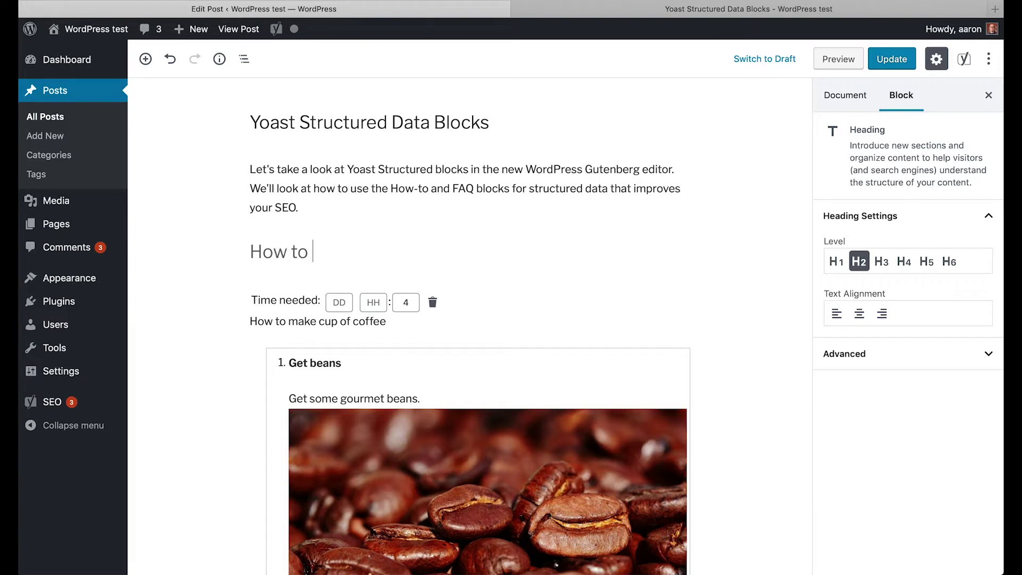
{"action": "type", "text": "make c"}
{"action": "type", "text": "offee."}
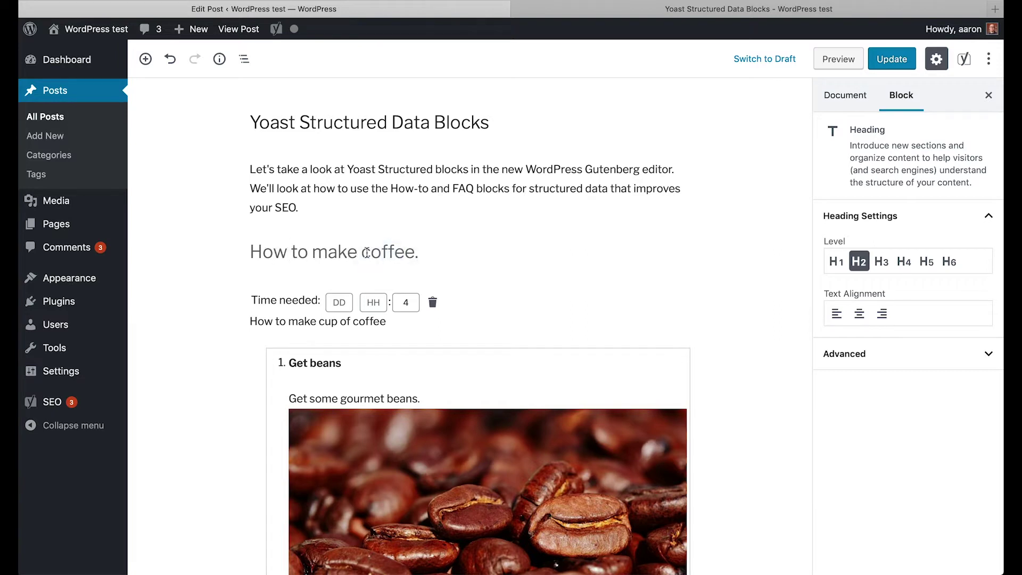
Add a 'Pets' heading above the FAQ block
{"action": "scroll", "coordinate": [431, 287], "scroll_direction": "down", "scroll_amount": 15}
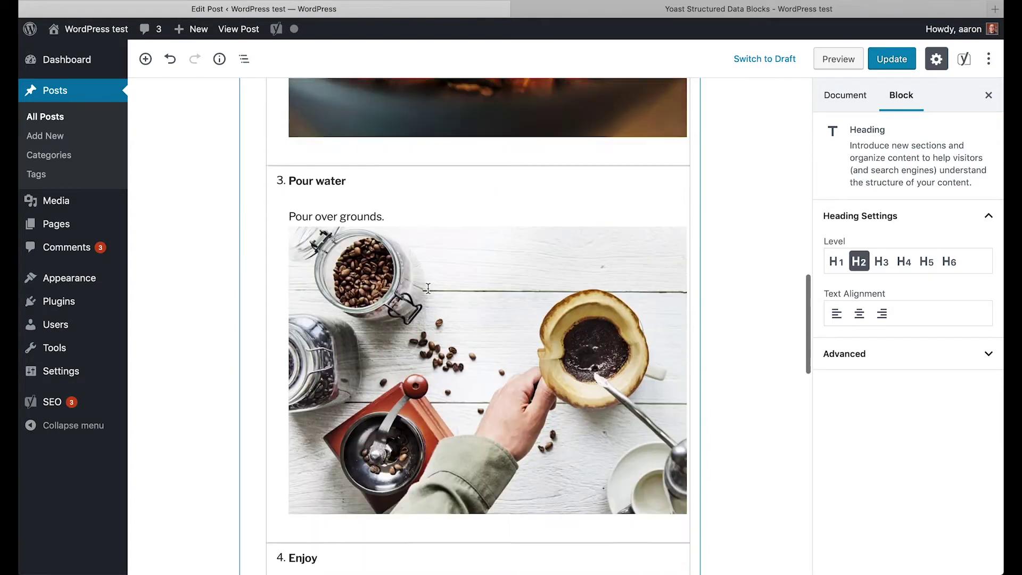
{"action": "scroll", "coordinate": [428, 289], "scroll_direction": "down", "scroll_amount": 10}
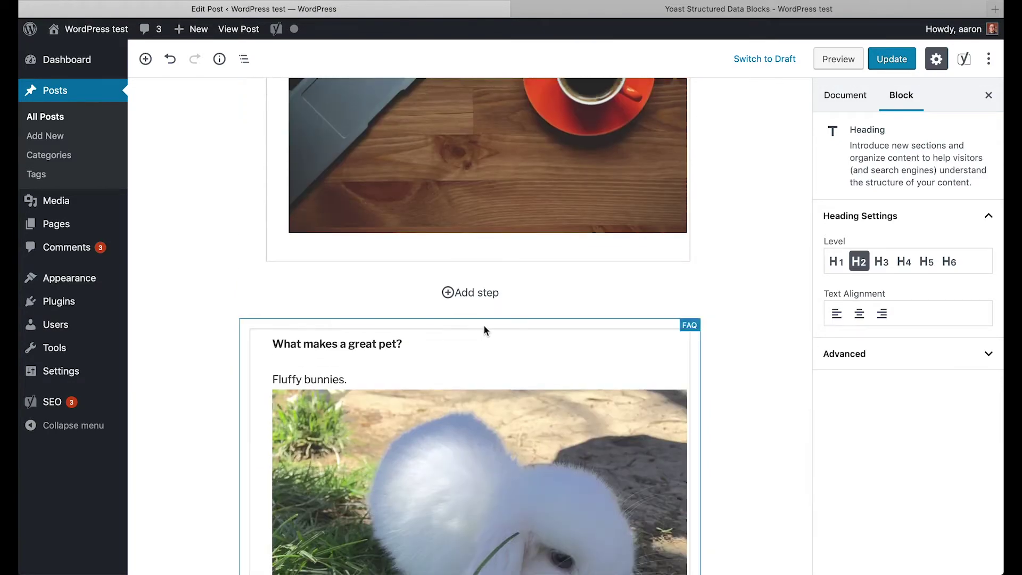
{"action": "left_click", "coordinate": [469, 317]}
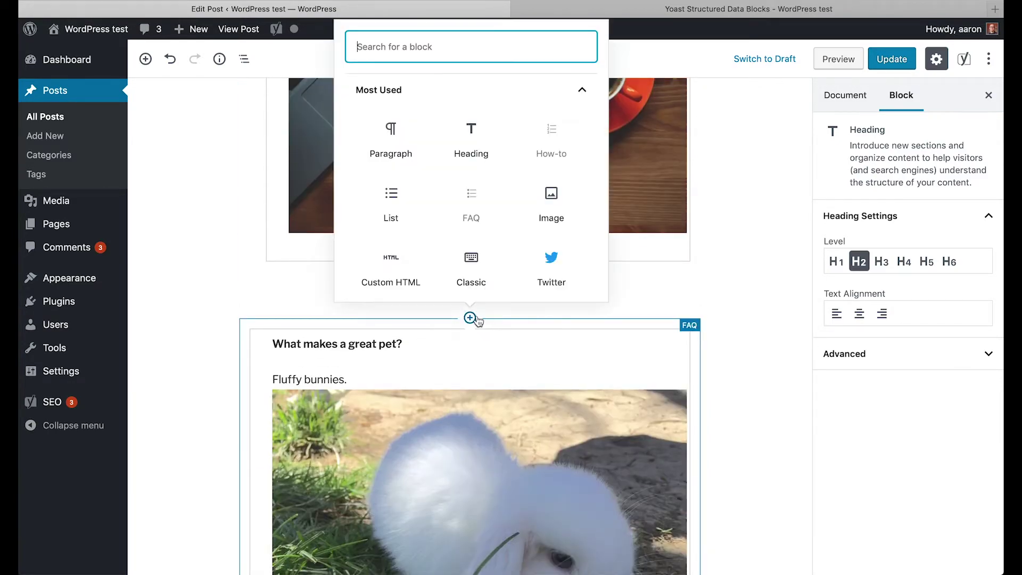
{"action": "left_click", "coordinate": [471, 140]}
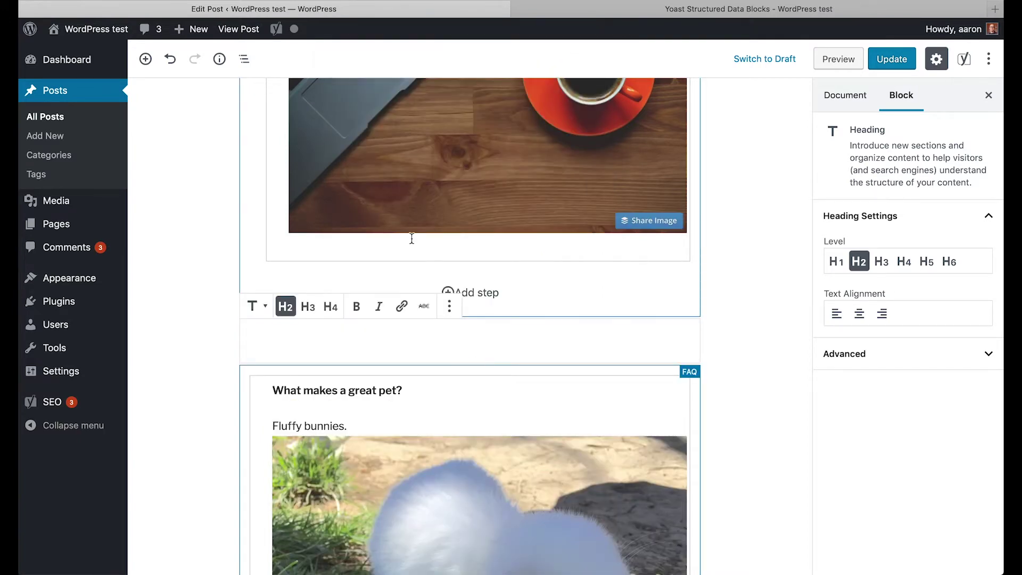
{"action": "type", "text": "P"}
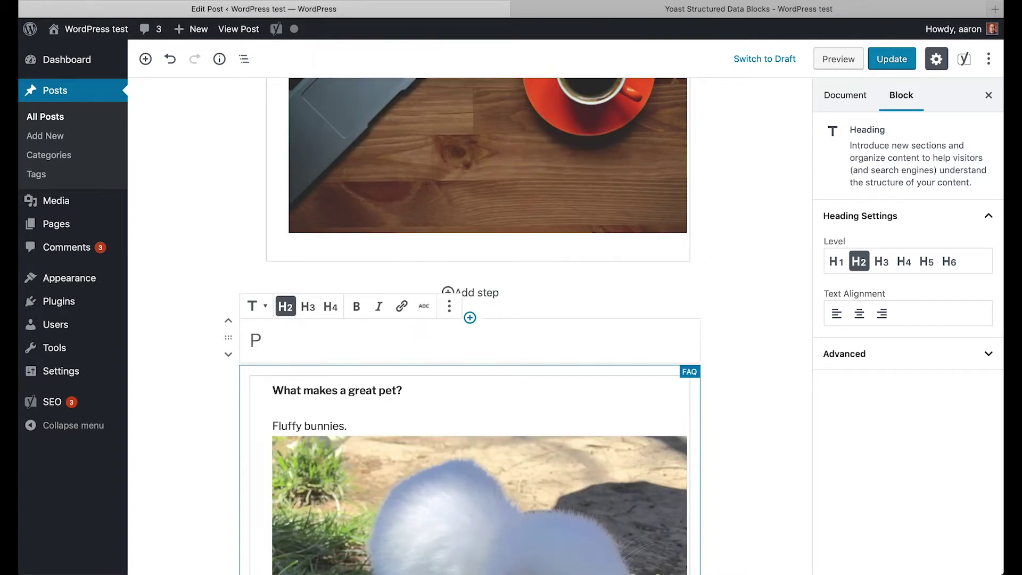
{"action": "type", "text": "ets"}
{"action": "left_click", "coordinate": [733, 350]}
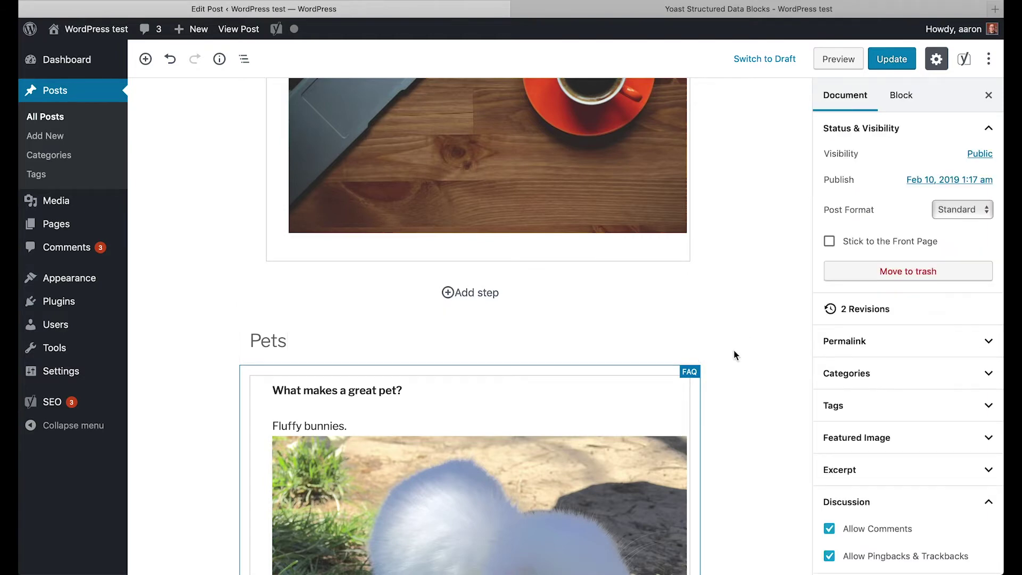
{"action": "scroll", "coordinate": [734, 350], "scroll_direction": "down", "scroll_amount": 3}
{"action": "scroll", "coordinate": [733, 350], "scroll_direction": "down", "scroll_amount": 5}
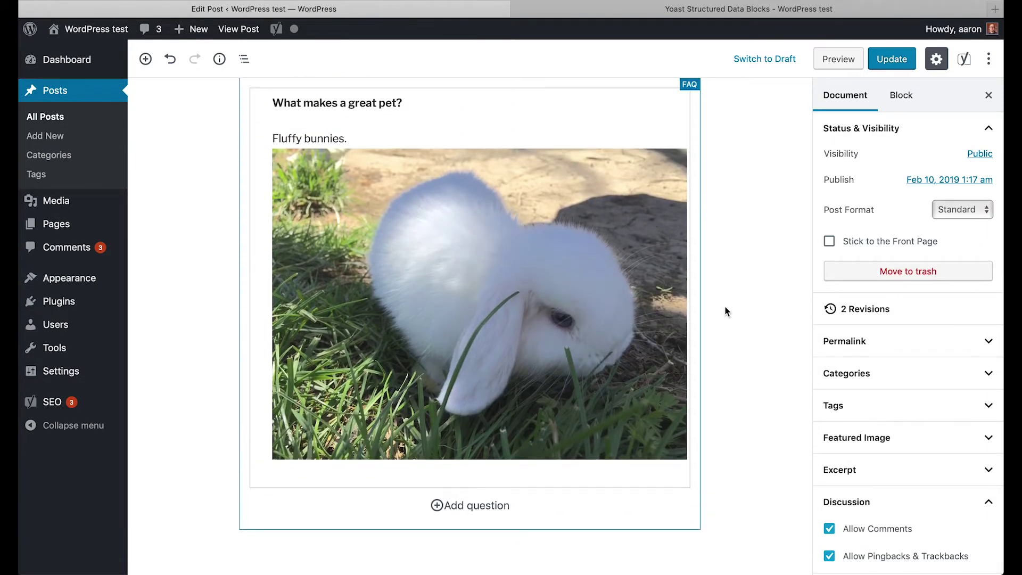
{"action": "scroll", "coordinate": [725, 311], "scroll_direction": "up", "scroll_amount": 10}
{"action": "scroll", "coordinate": [724, 307], "scroll_direction": "up", "scroll_amount": 15}
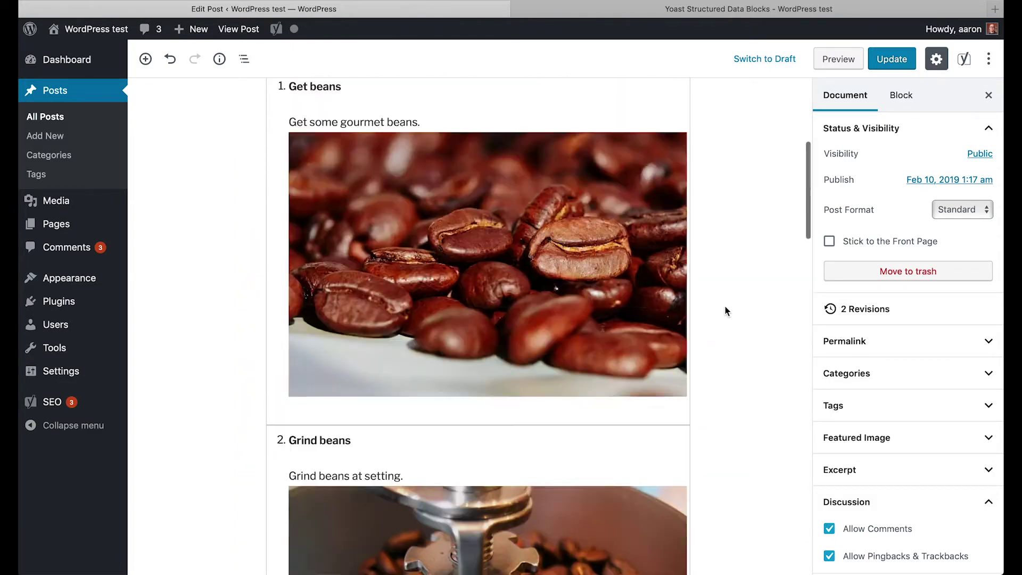
Try the How-to steps as a bulleted list, then switch them back to numbered
{"action": "left_click", "coordinate": [572, 354]}
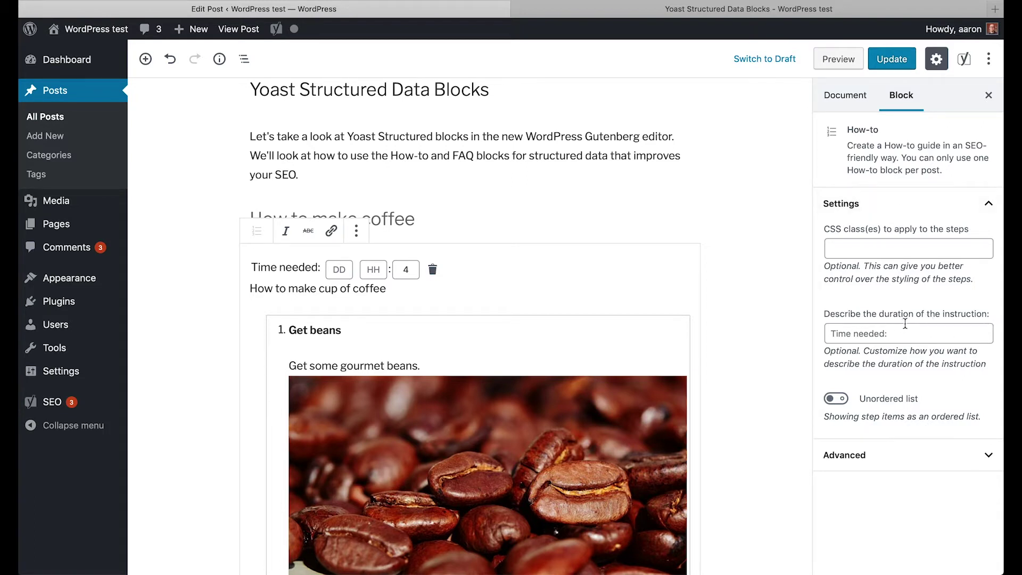
{"action": "left_click", "coordinate": [839, 400]}
{"action": "scroll", "coordinate": [666, 277], "scroll_direction": "down", "scroll_amount": 2}
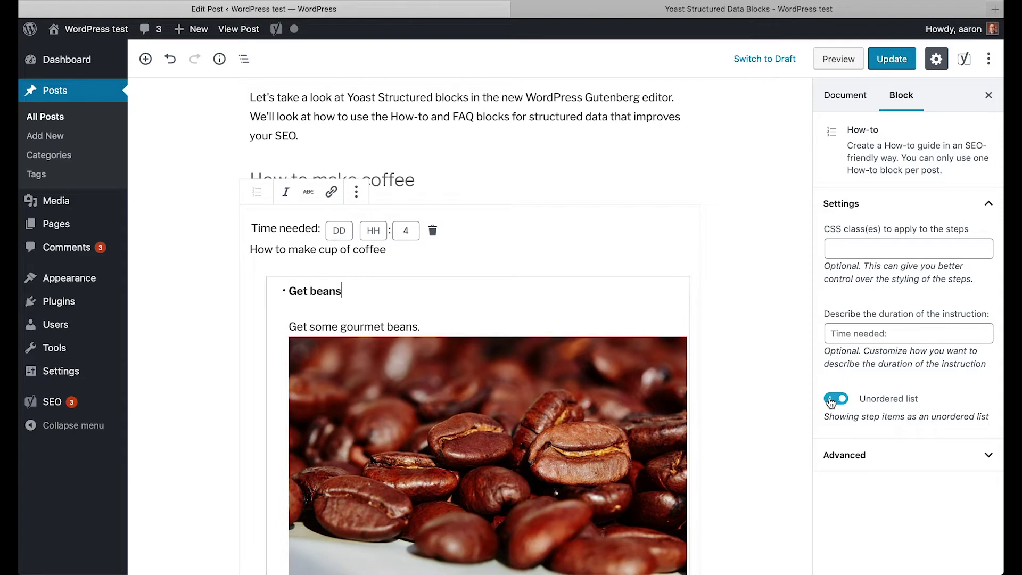
{"action": "left_click", "coordinate": [831, 401]}
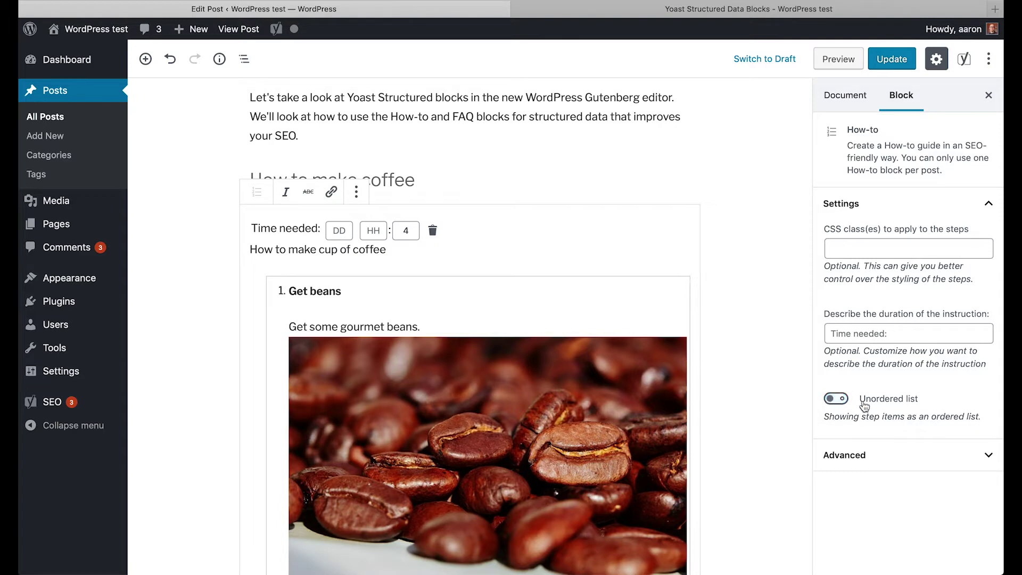
{"action": "left_click", "coordinate": [951, 462]}
{"action": "left_click", "coordinate": [951, 462]}
Set the How-to duration label to 'How long til I get my coffee!'
{"action": "scroll", "coordinate": [628, 253], "scroll_direction": "down", "scroll_amount": 2}
{"action": "scroll", "coordinate": [628, 255], "scroll_direction": "up", "scroll_amount": 3}
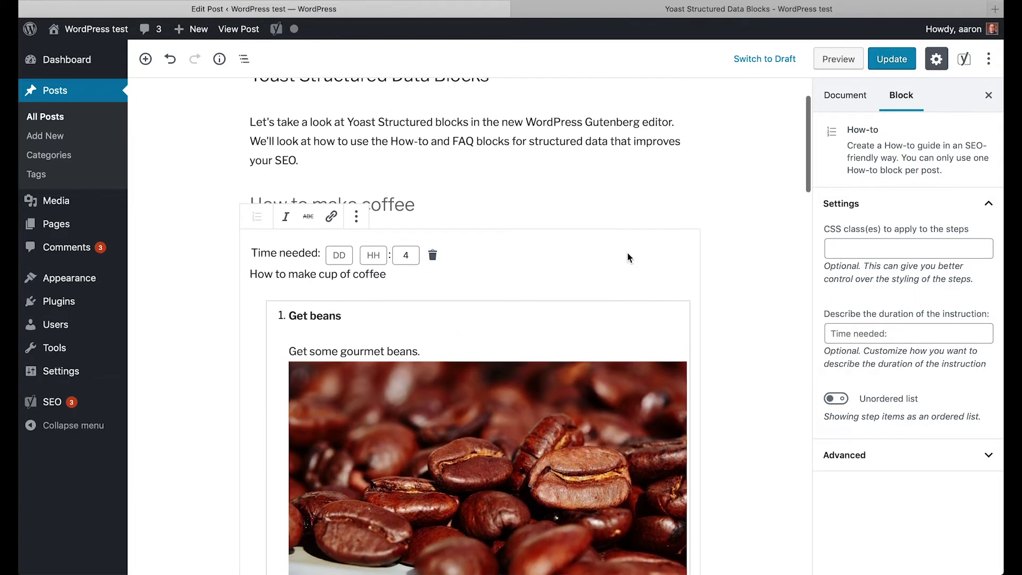
{"action": "scroll", "coordinate": [628, 258], "scroll_direction": "up", "scroll_amount": 1}
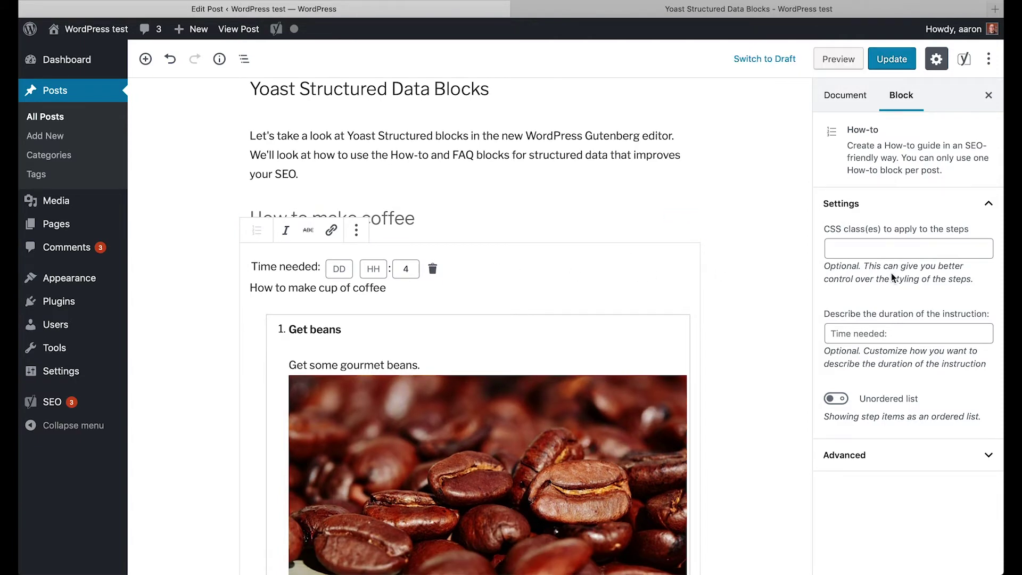
{"action": "left_click", "coordinate": [861, 330]}
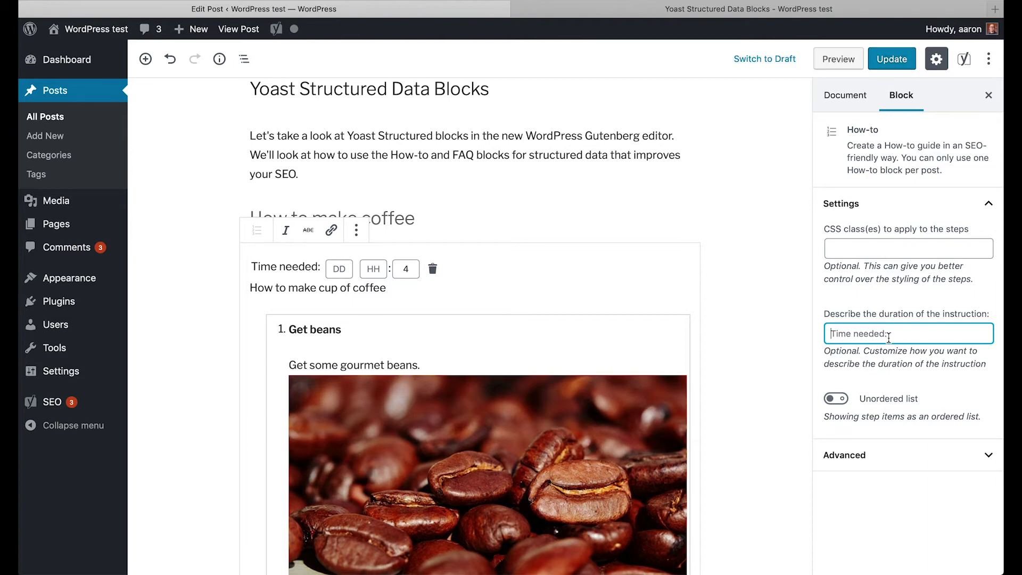
{"action": "type", "text": "How long"}
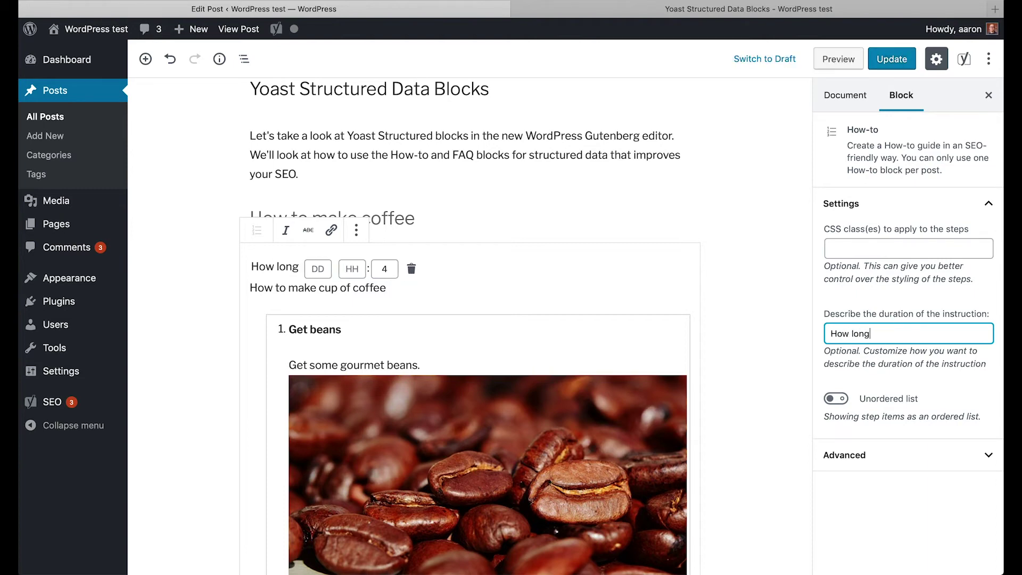
{"action": "type", "text": " til"}
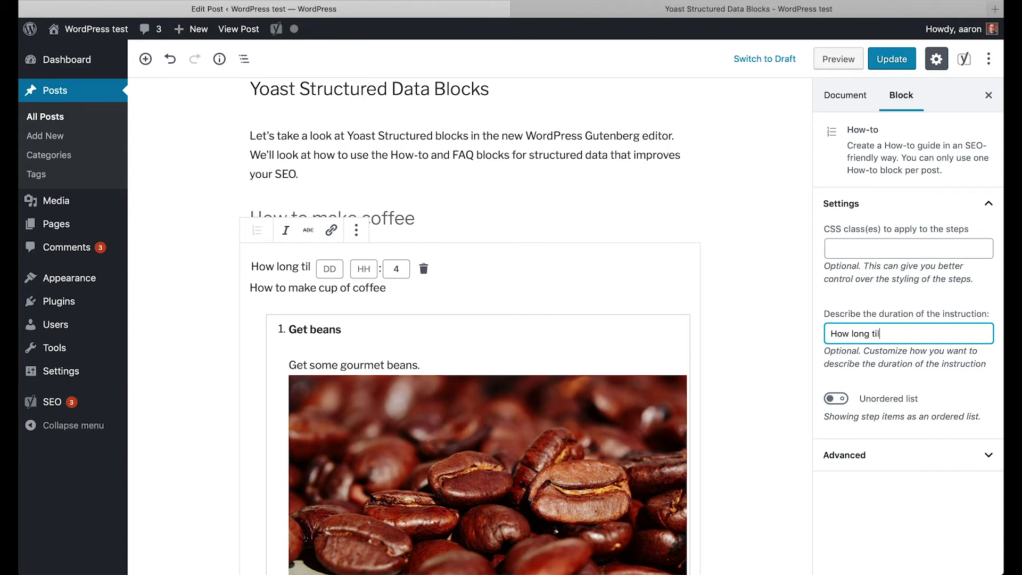
{"action": "type", "text": " I ge"}
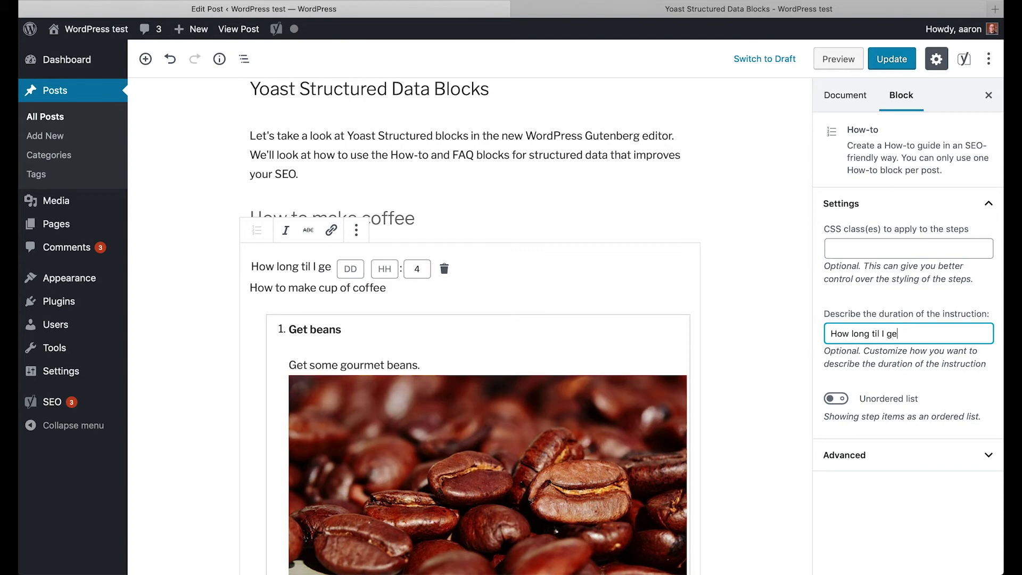
{"action": "type", "text": "t my coff"}
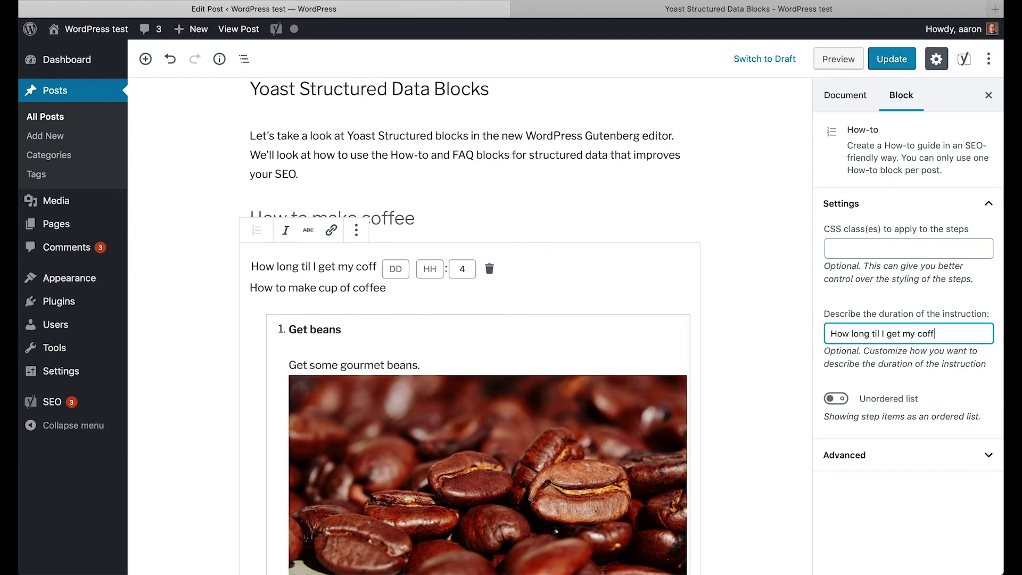
{"action": "type", "text": "ee!"}
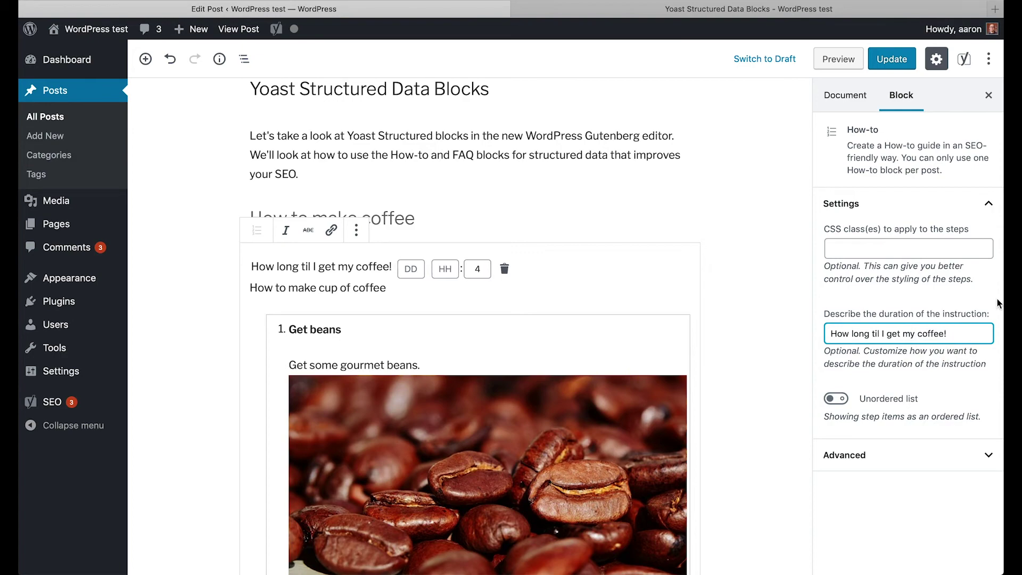
{"action": "left_click", "coordinate": [735, 307]}
{"action": "scroll", "coordinate": [736, 307], "scroll_direction": "down", "scroll_amount": 6}
{"action": "scroll", "coordinate": [737, 308], "scroll_direction": "up", "scroll_amount": 5}
{"action": "scroll", "coordinate": [738, 307], "scroll_direction": "down", "scroll_amount": 10}
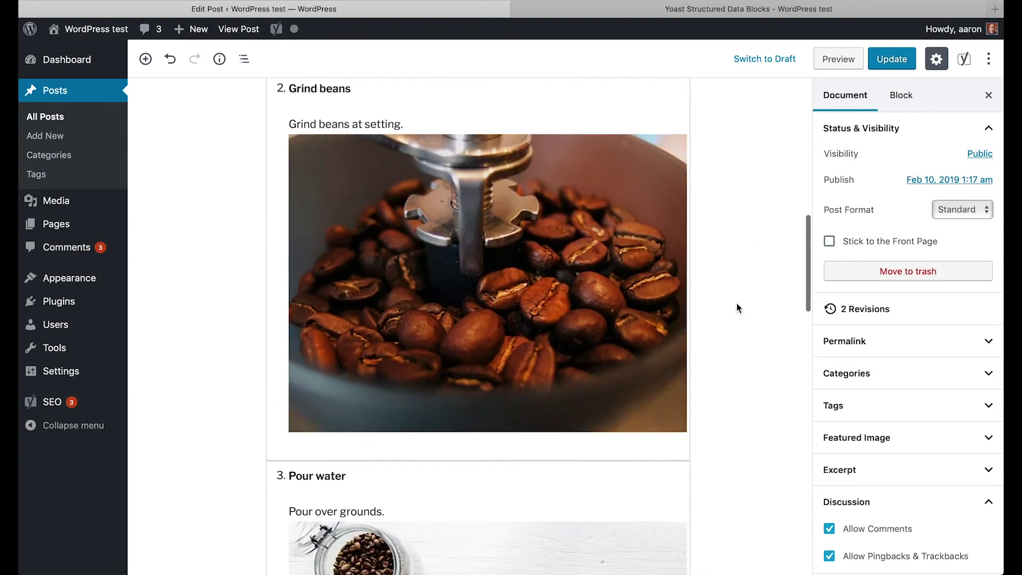
{"action": "scroll", "coordinate": [737, 307], "scroll_direction": "down", "scroll_amount": 10}
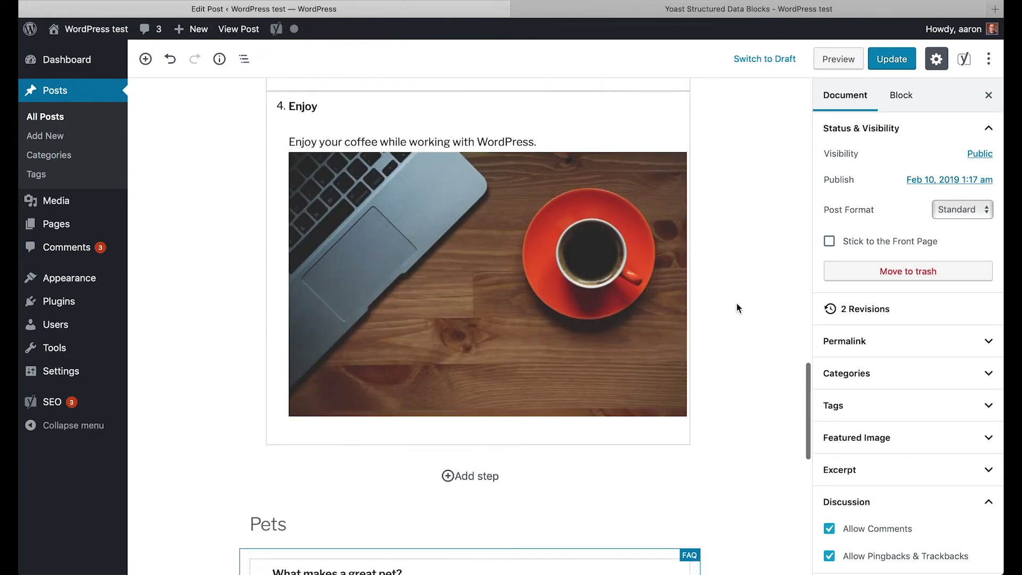
{"action": "scroll", "coordinate": [737, 308], "scroll_direction": "down", "scroll_amount": 5}
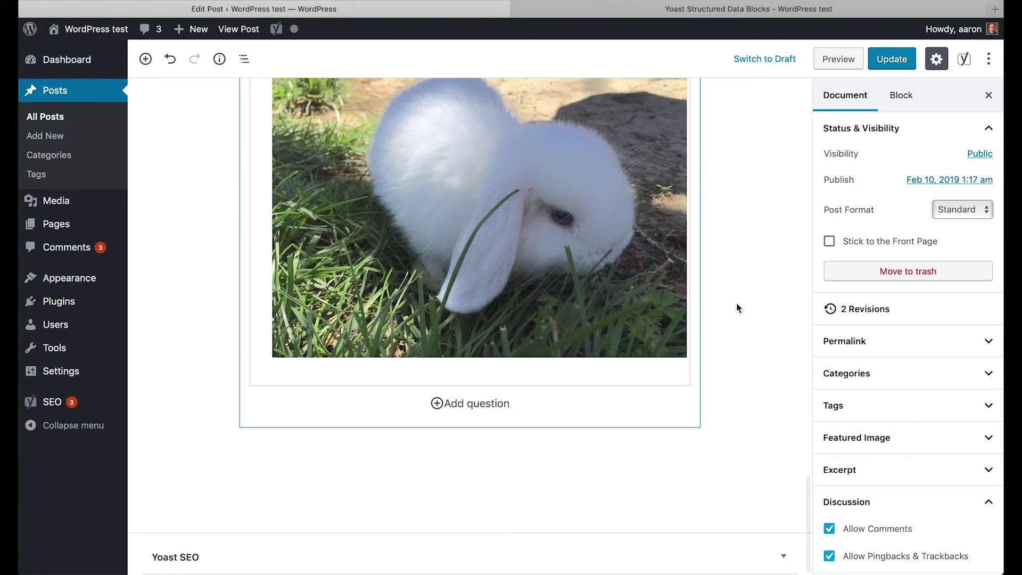
{"action": "scroll", "coordinate": [739, 307], "scroll_direction": "up", "scroll_amount": 1}
{"action": "scroll", "coordinate": [737, 307], "scroll_direction": "up", "scroll_amount": 20}
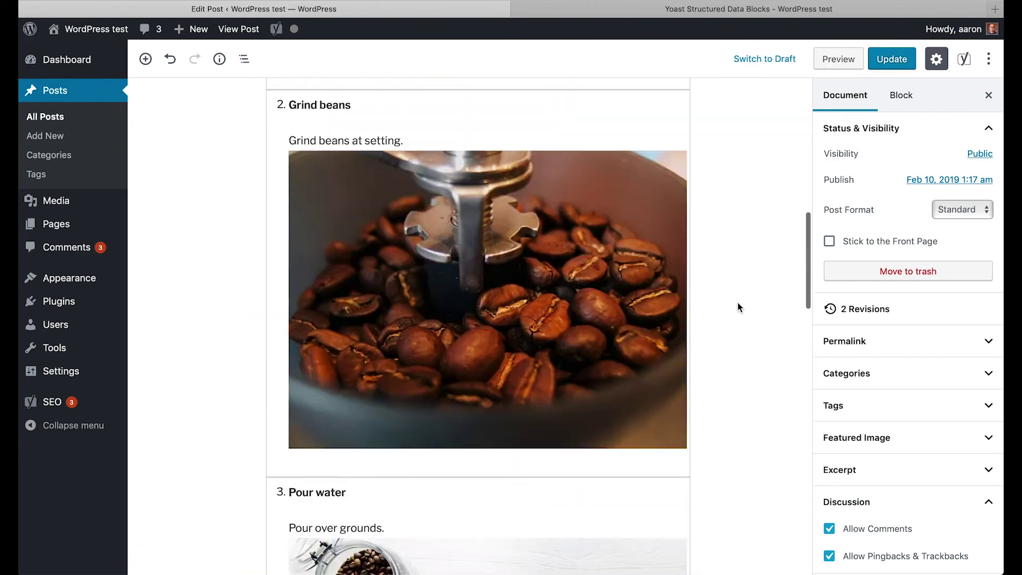